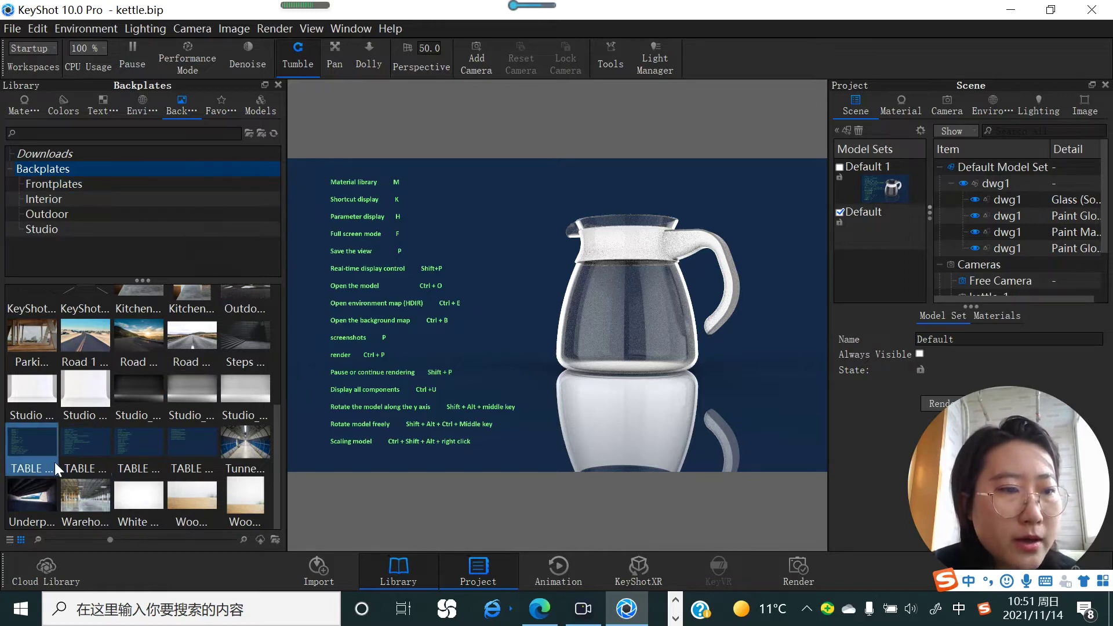
Step: Apply the TABLE HANDLE -07 image from the Backplates library as the scene's backplate
{"action": "mouse_move", "coordinate": [33, 471]}
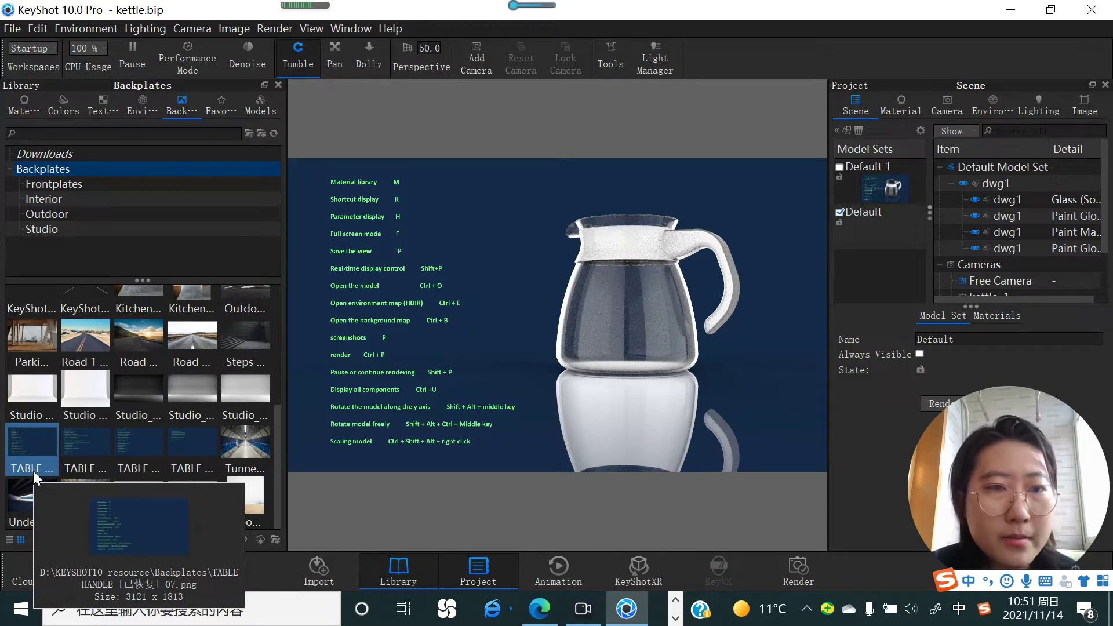
{"action": "left_click_drag", "start_coordinate": [28, 454], "coordinate": [437, 259]}
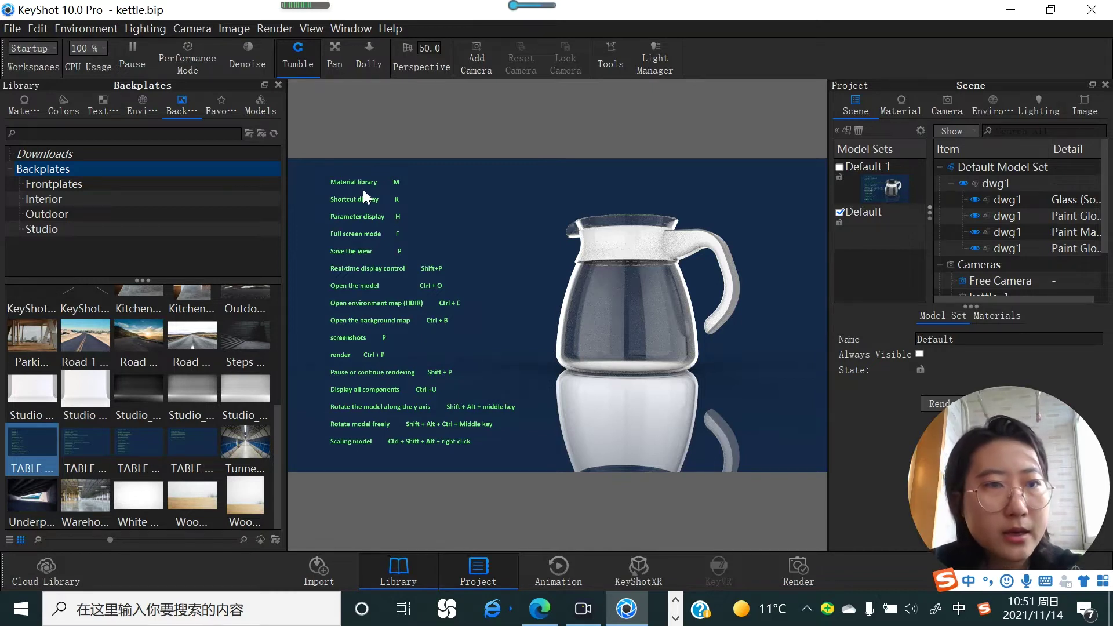
Step: Switch the keyboard input language to English and display the material library
{"action": "type", "text": "mm"}
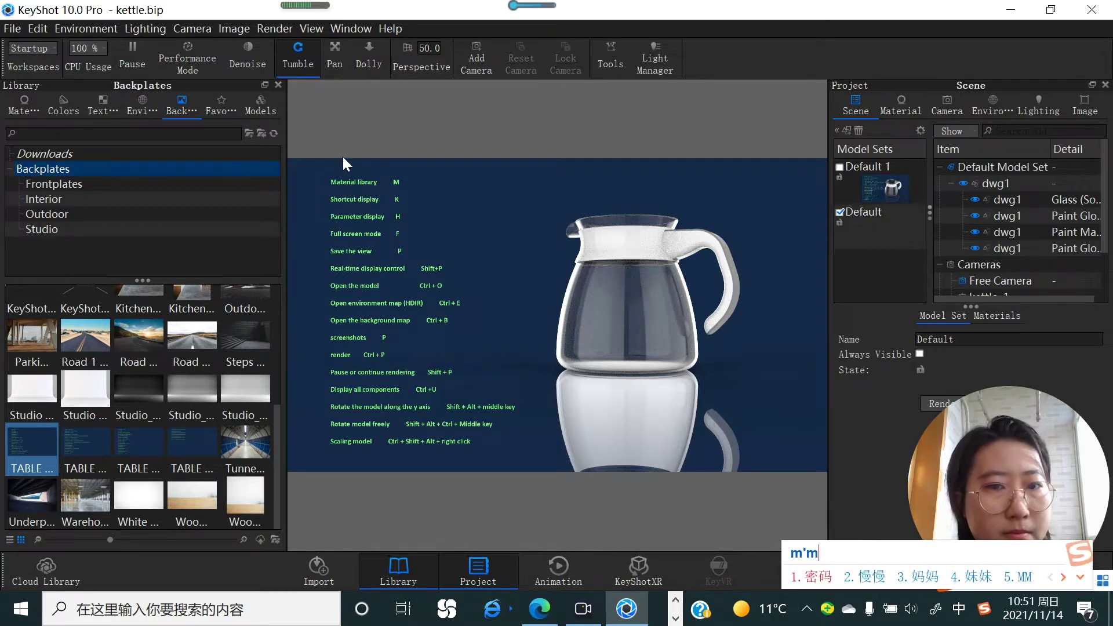
{"action": "key", "text": "Escape"}
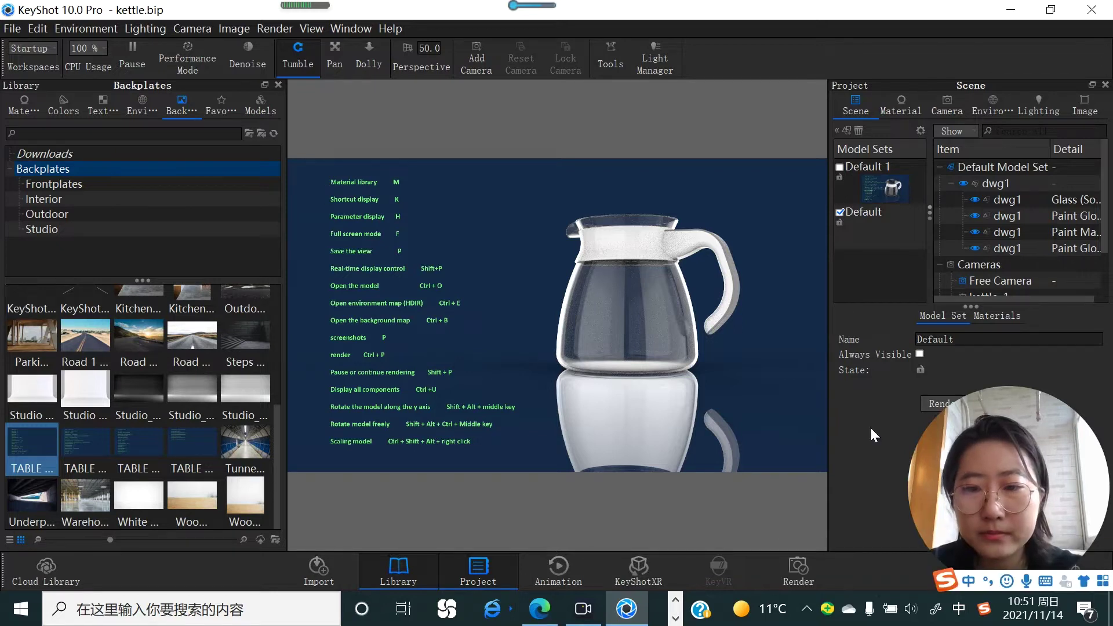
{"action": "left_click", "coordinate": [959, 613]}
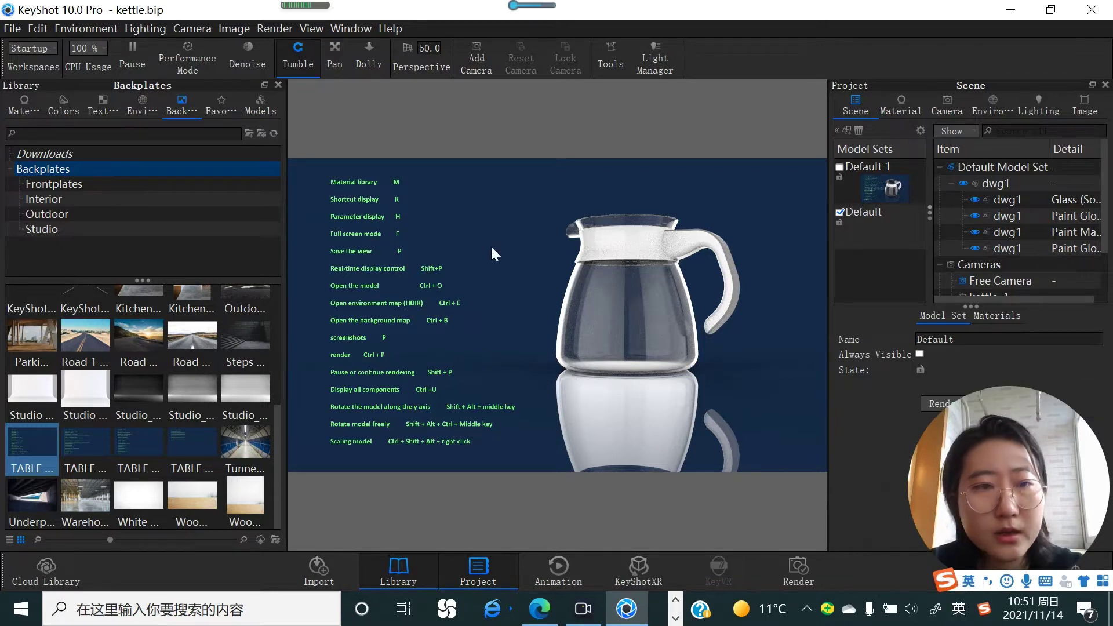
{"action": "key", "text": "m"}
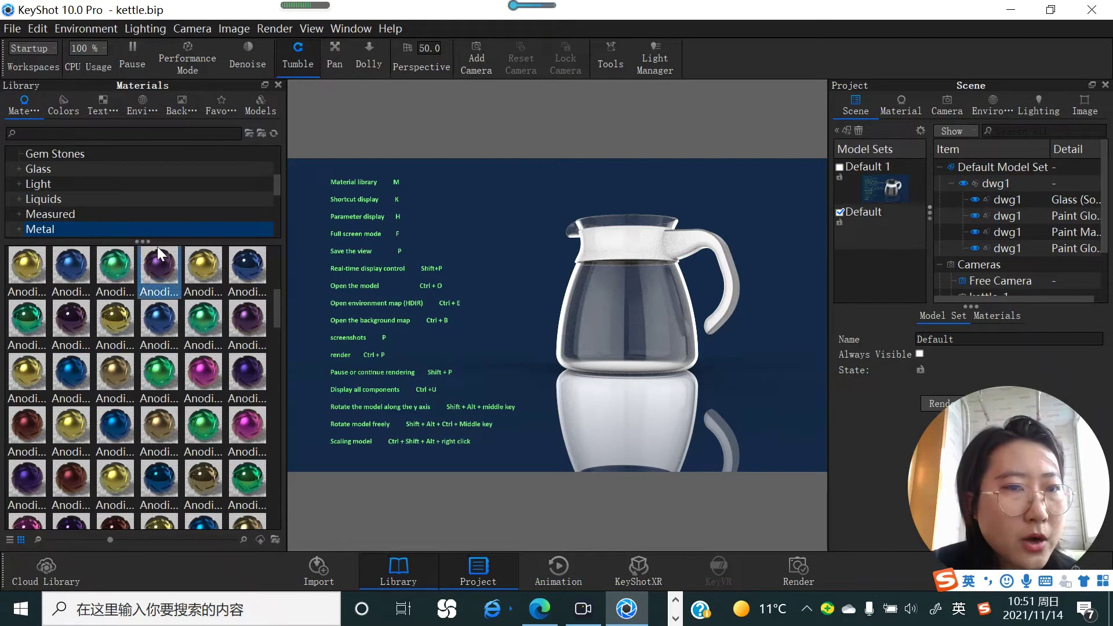
{"action": "key", "text": "m"}
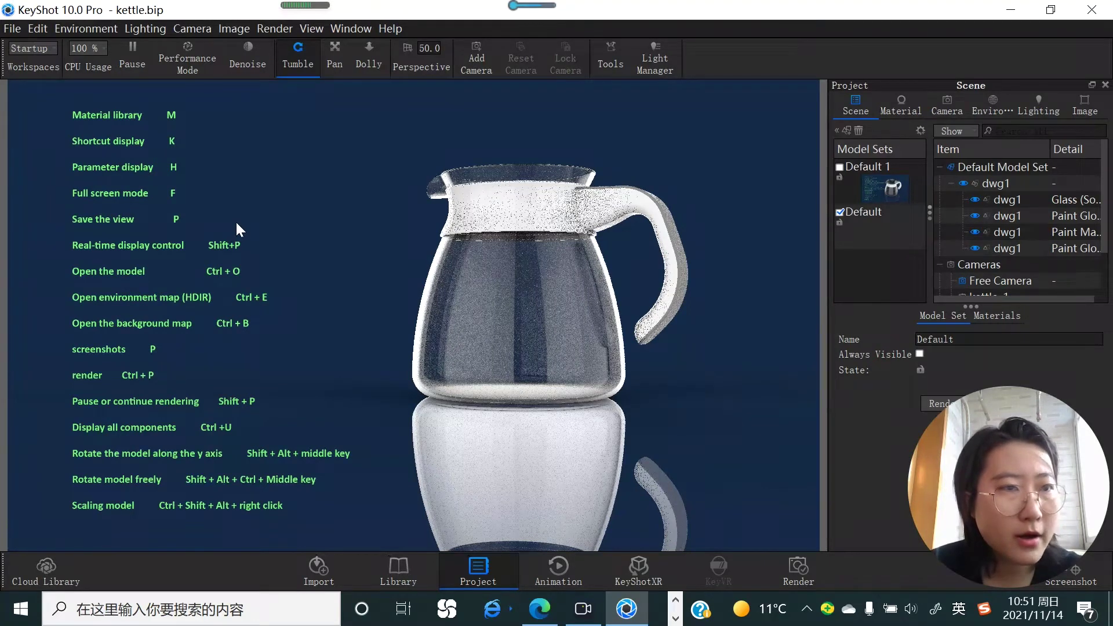
{"action": "key", "text": "m"}
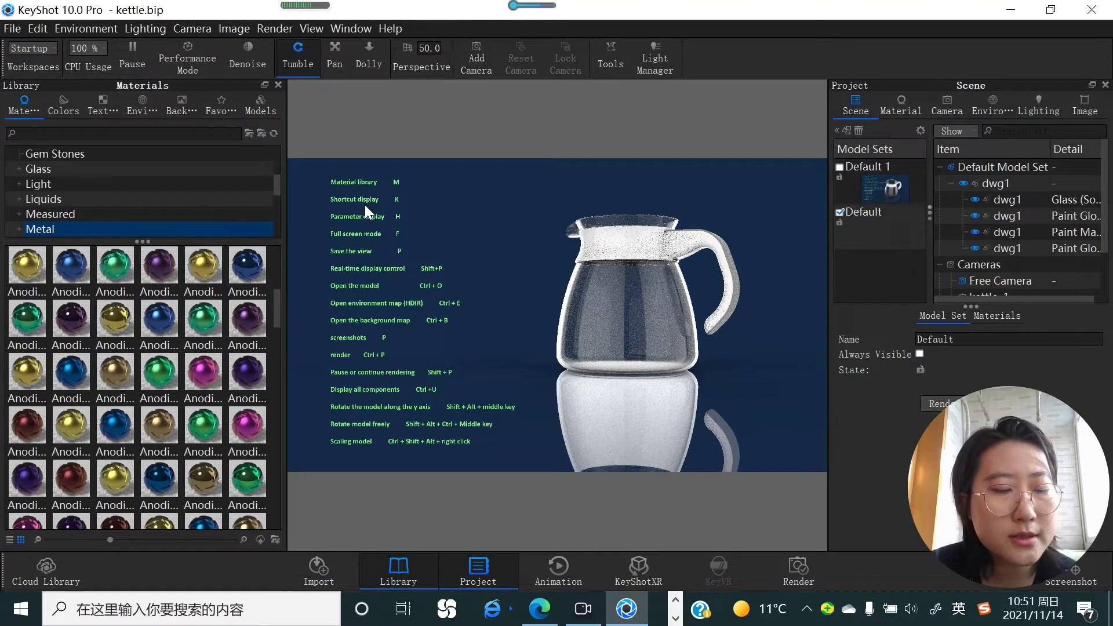
Step: View the hotkey reference and the real-time statistics overlay, hiding each one again
{"action": "key", "text": "k"}
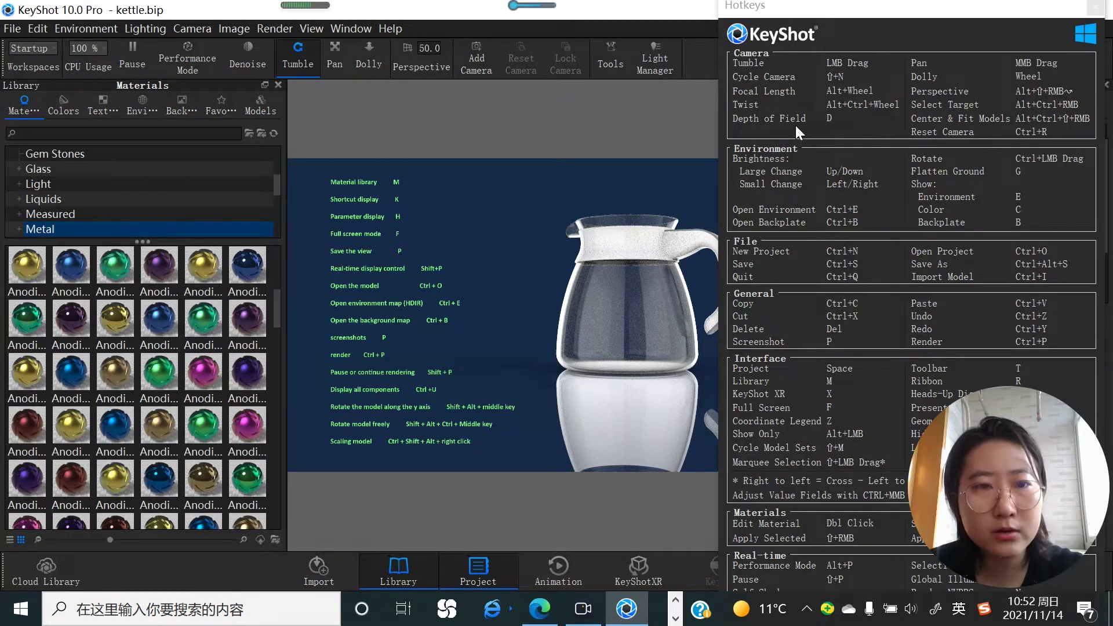
{"action": "key", "text": "k"}
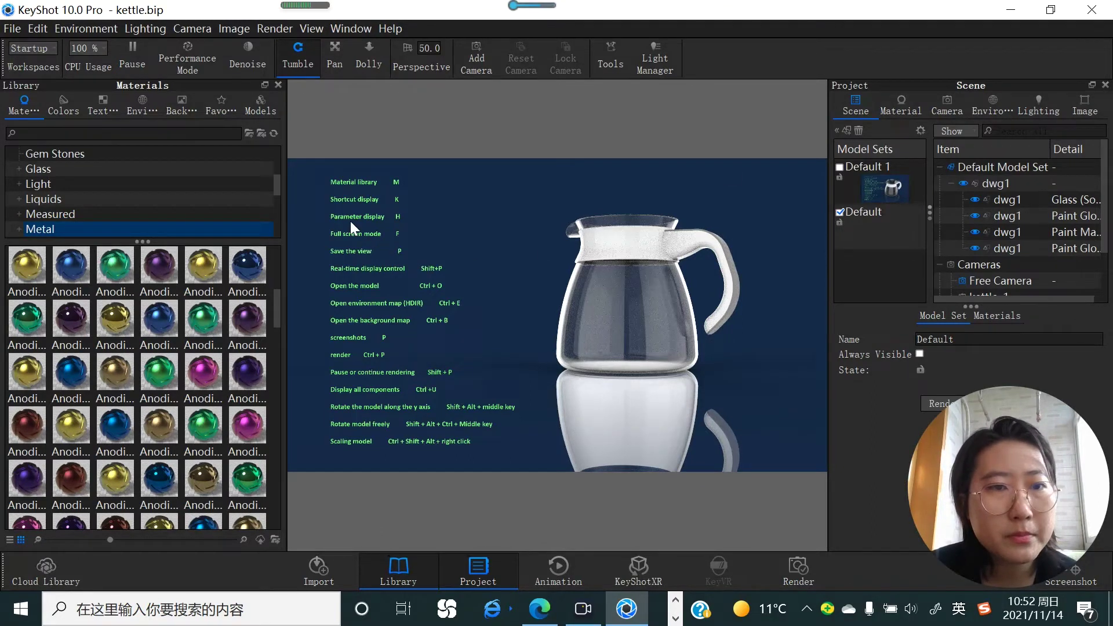
{"action": "key", "text": "shift+p"}
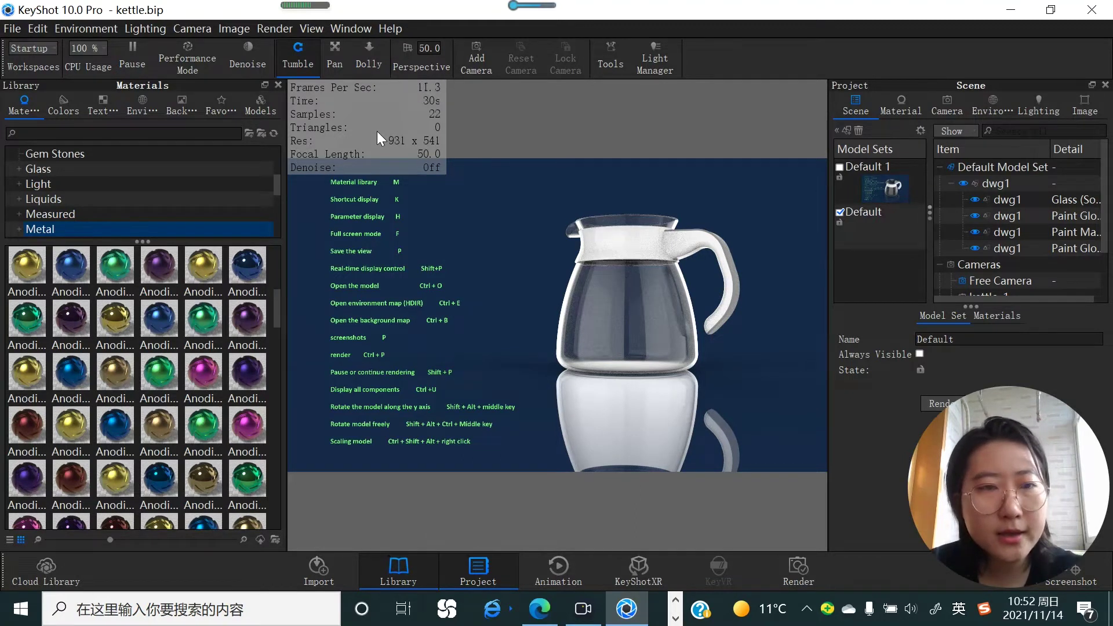
{"action": "key", "text": "h"}
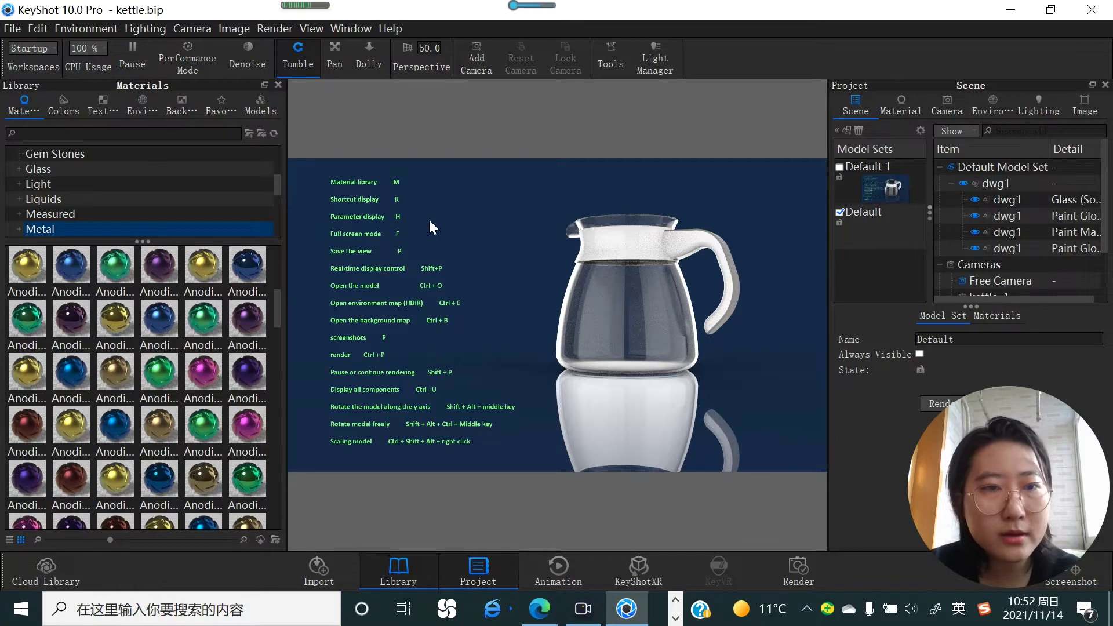
Step: Switch to full-screen mode, and pause and resume the real-time rendering
{"action": "key", "text": "f"}
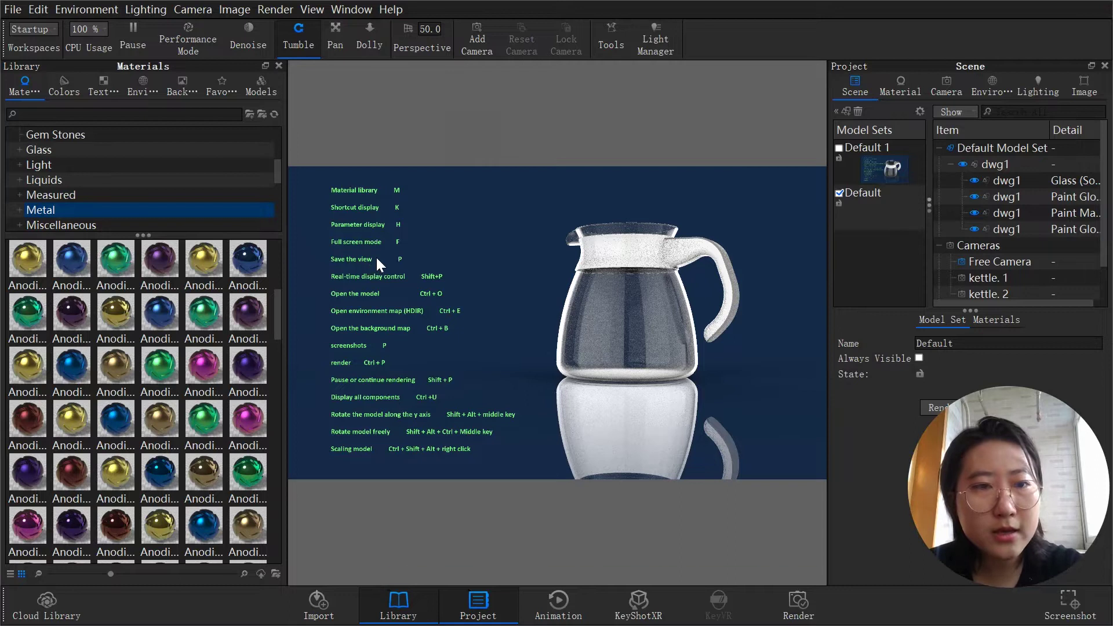
{"action": "key", "text": "p"}
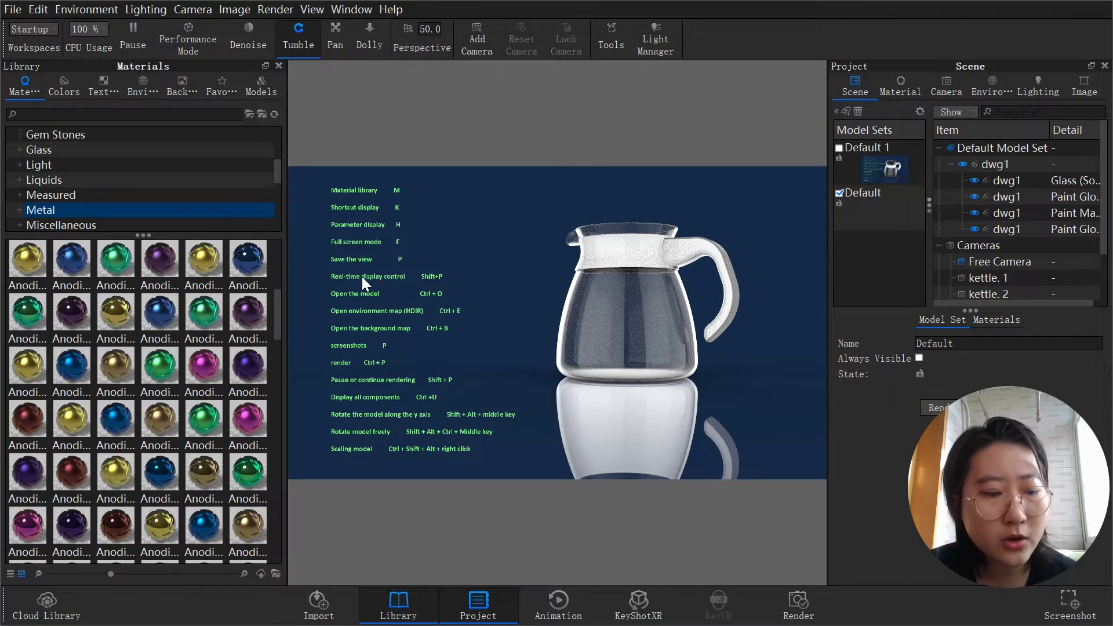
{"action": "key", "text": "shift+p"}
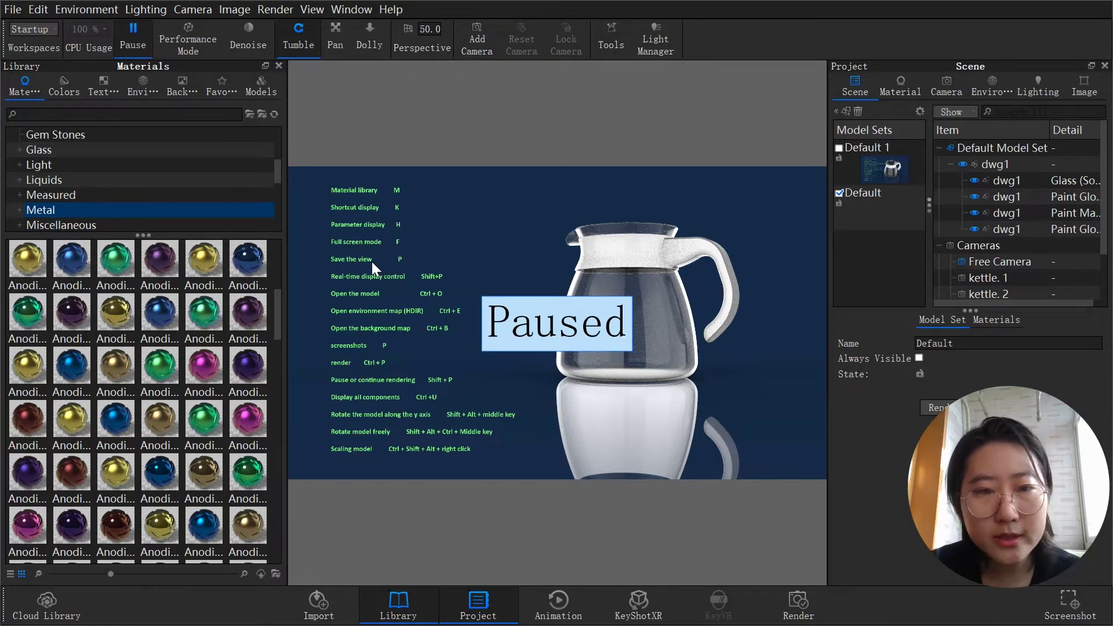
{"action": "key", "text": "shift+p"}
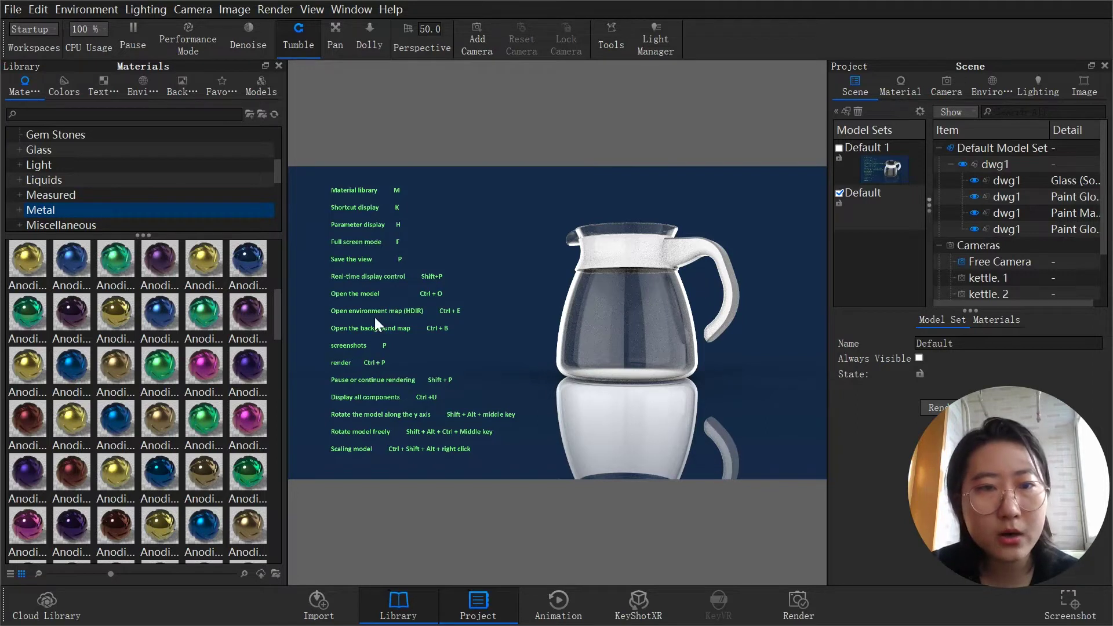
Step: View the file dialogs for opening a scene, an environment and a backplate, closing each without choosing a file
{"action": "key", "text": "ctrl+o"}
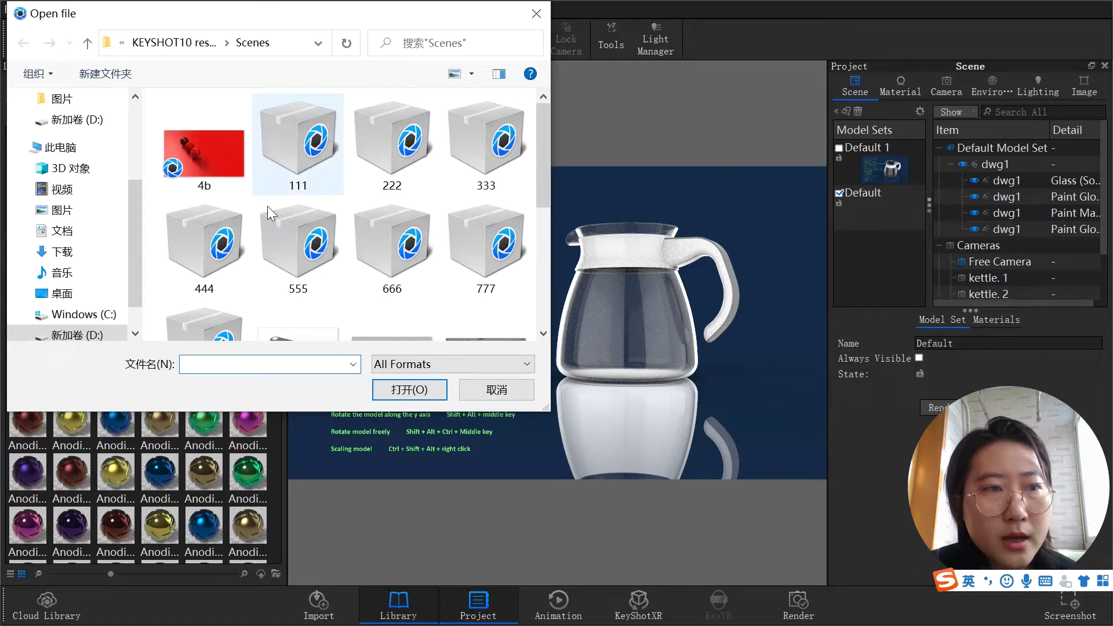
{"action": "left_click", "coordinate": [535, 12]}
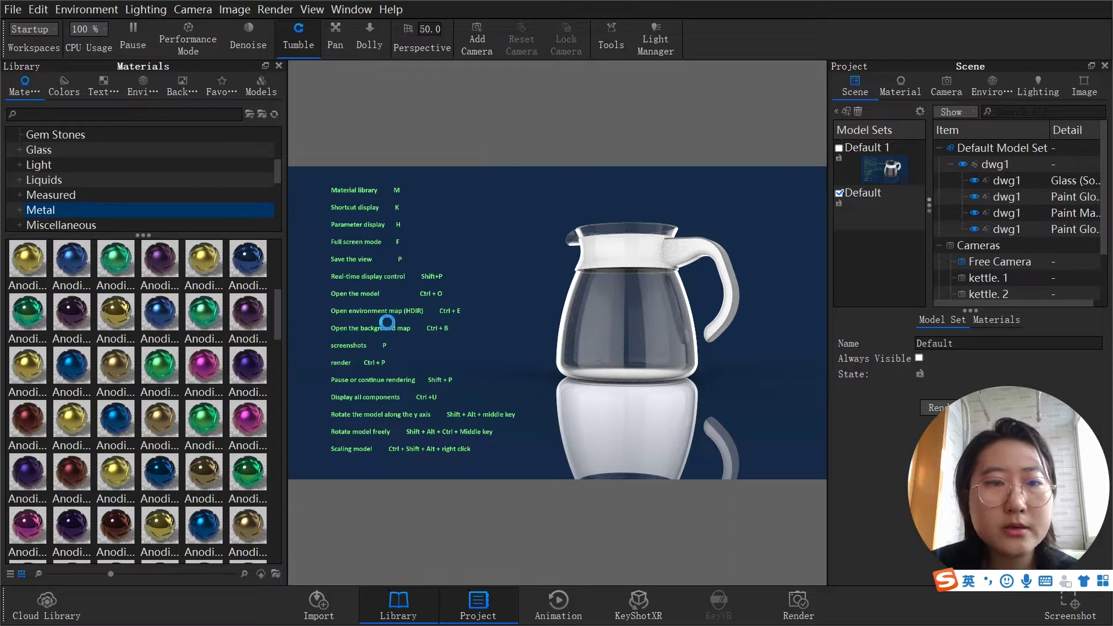
{"action": "key", "text": "ctrl+e"}
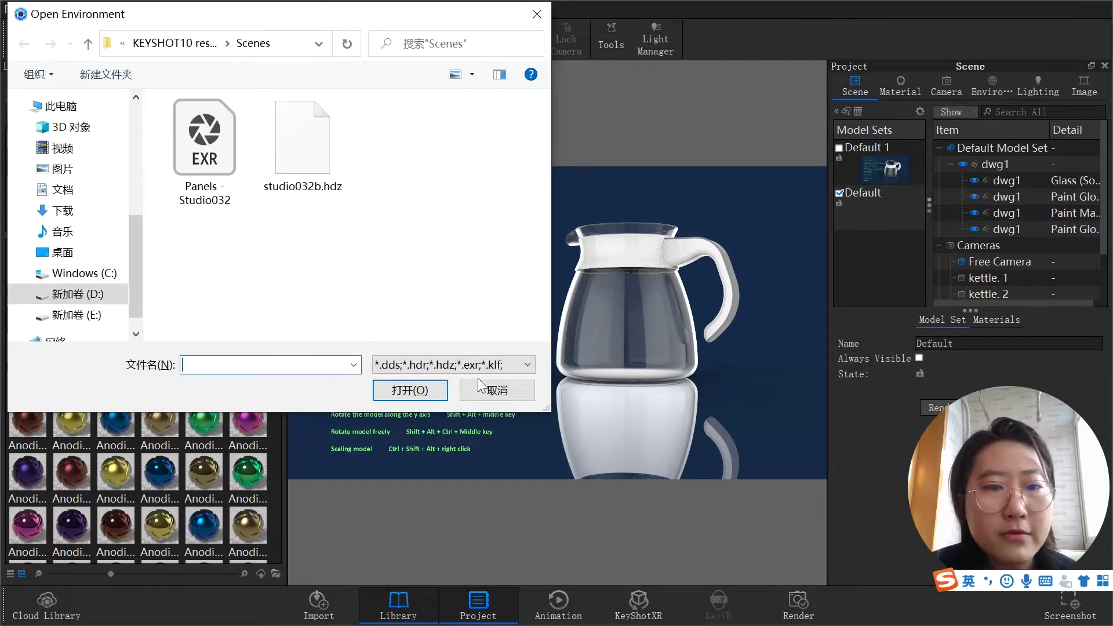
{"action": "left_click", "coordinate": [481, 383]}
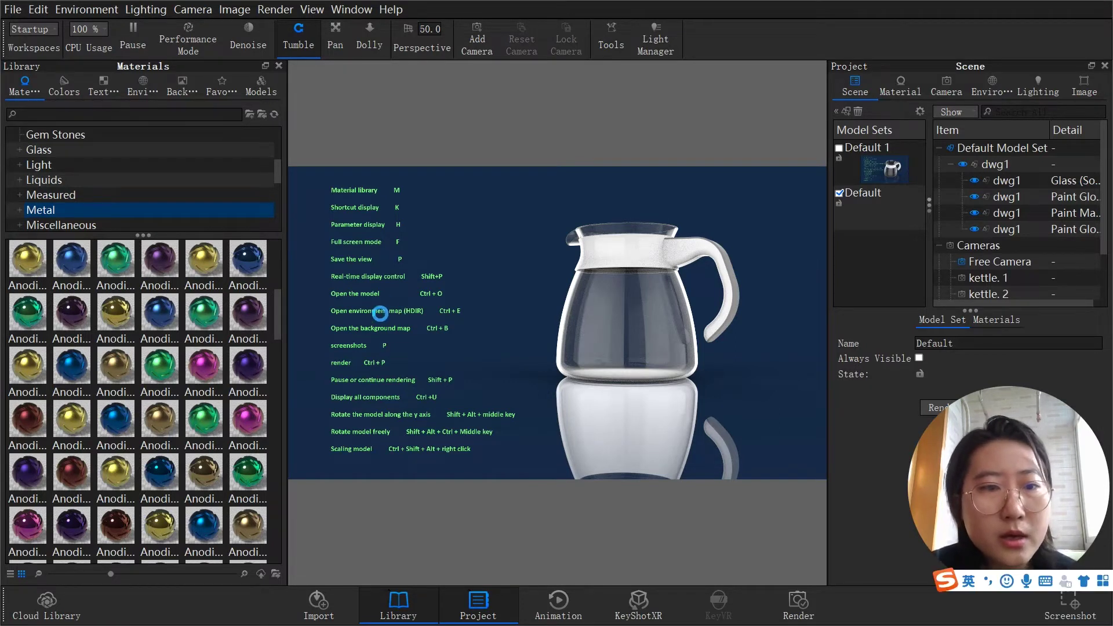
{"action": "key", "text": "ctrl+b"}
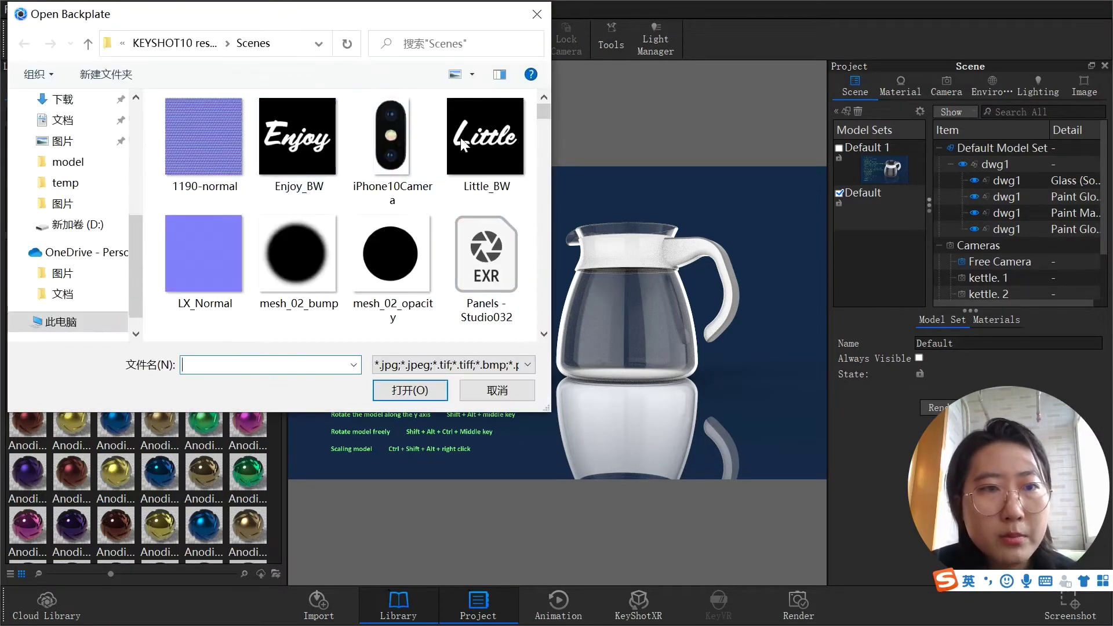
{"action": "left_click", "coordinate": [537, 14]}
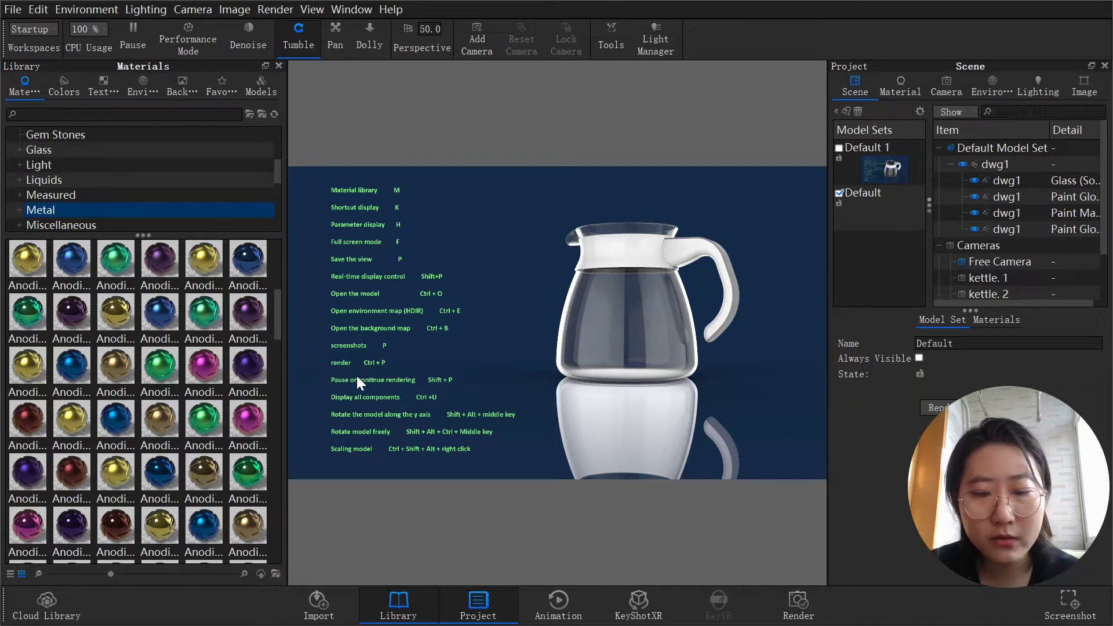
Step: Deactivate all jobs in the render queue, from untitled.1 to untitled.5 and kettle.18 to kettle.22
{"action": "key", "text": "ctrl+p"}
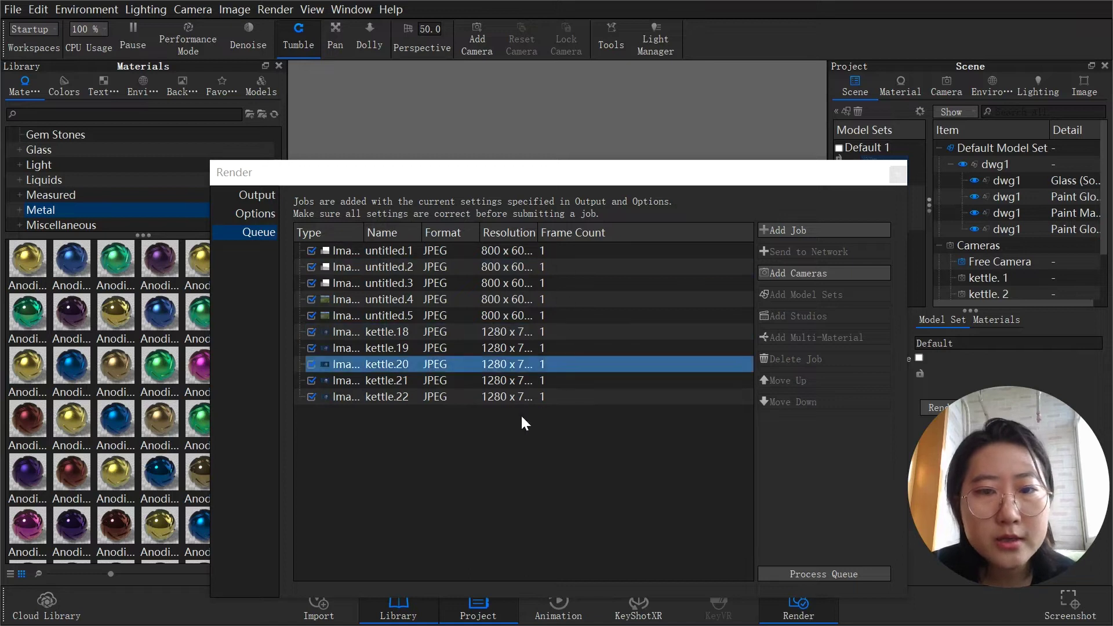
{"action": "left_click_drag", "start_coordinate": [559, 178], "coordinate": [518, 74]}
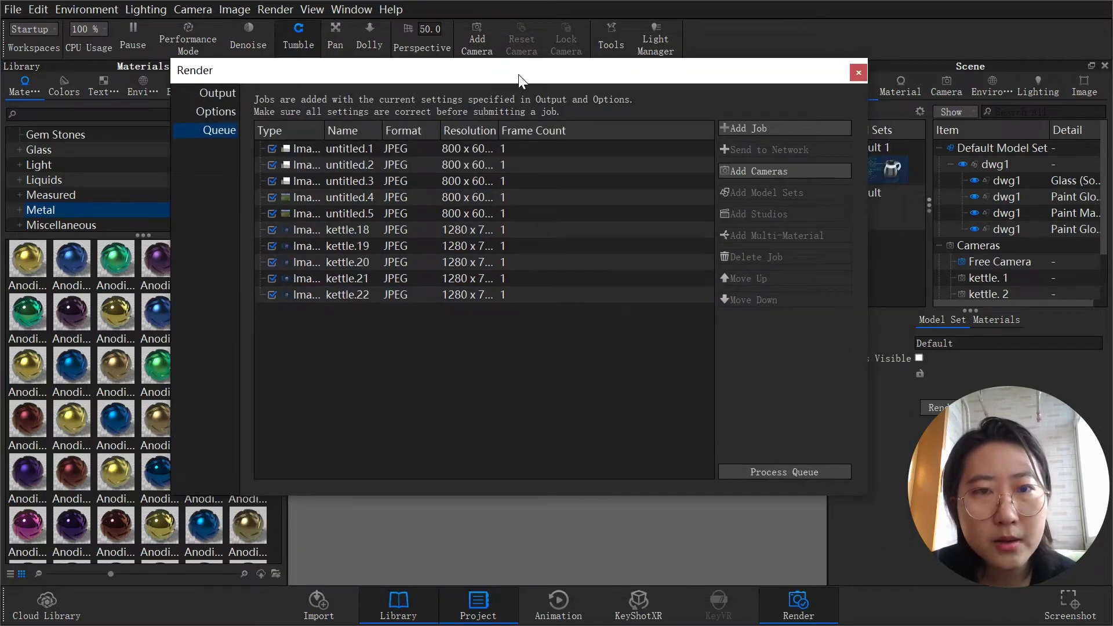
{"action": "left_click", "coordinate": [272, 148]}
{"action": "left_click", "coordinate": [271, 163]}
{"action": "left_click", "coordinate": [271, 180]}
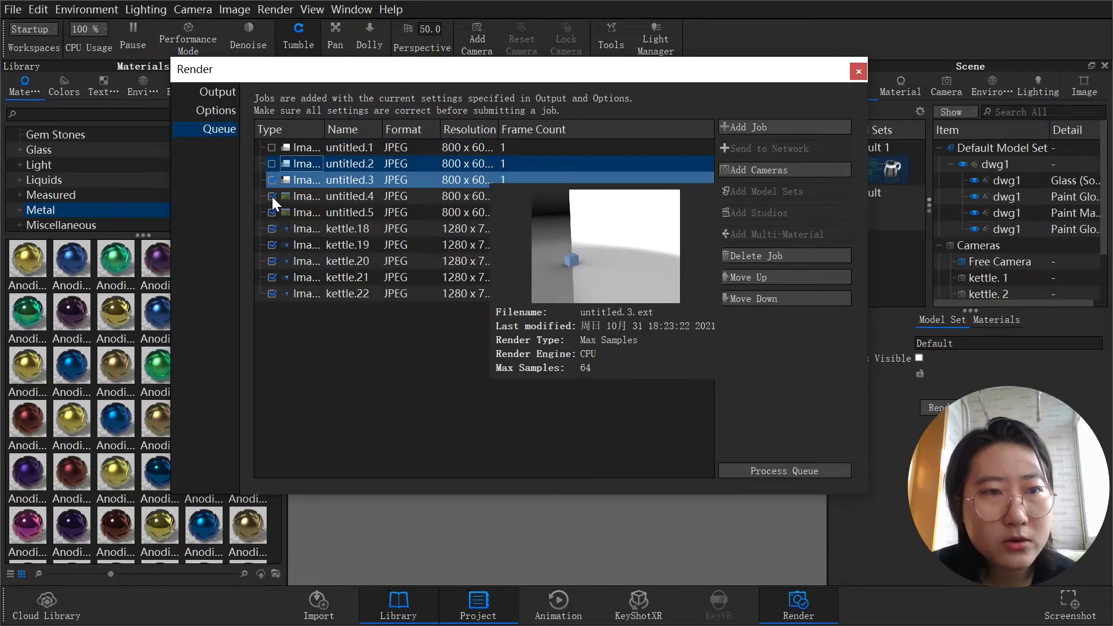
{"action": "left_click", "coordinate": [272, 196]}
{"action": "left_click", "coordinate": [271, 212]}
{"action": "left_click", "coordinate": [272, 228]}
{"action": "left_click", "coordinate": [272, 245]}
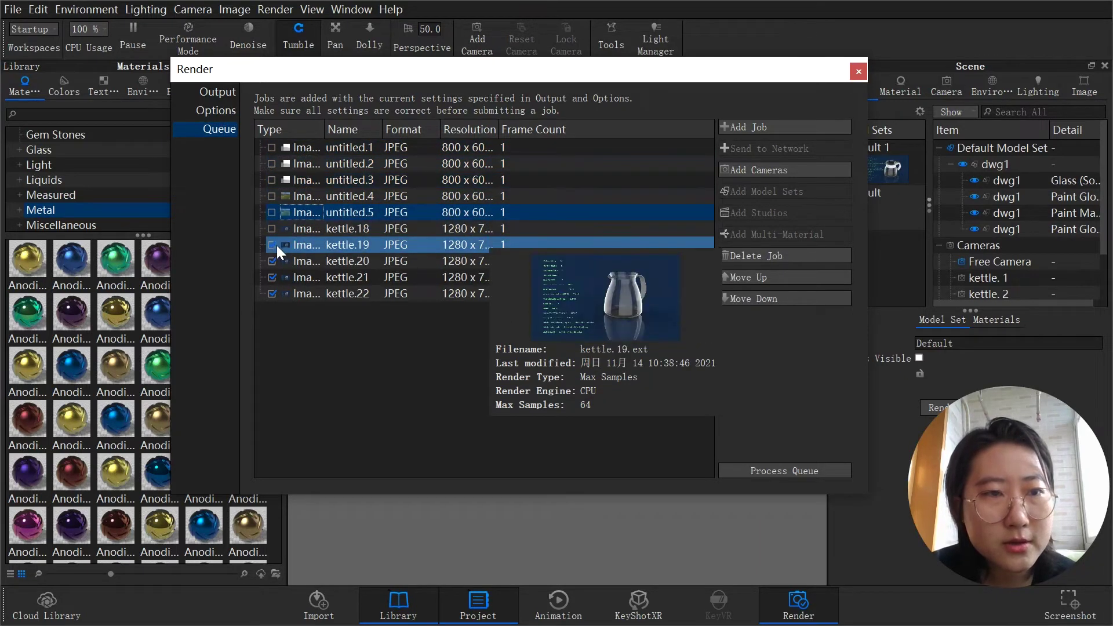
{"action": "left_click", "coordinate": [271, 261]}
{"action": "left_click", "coordinate": [272, 277]}
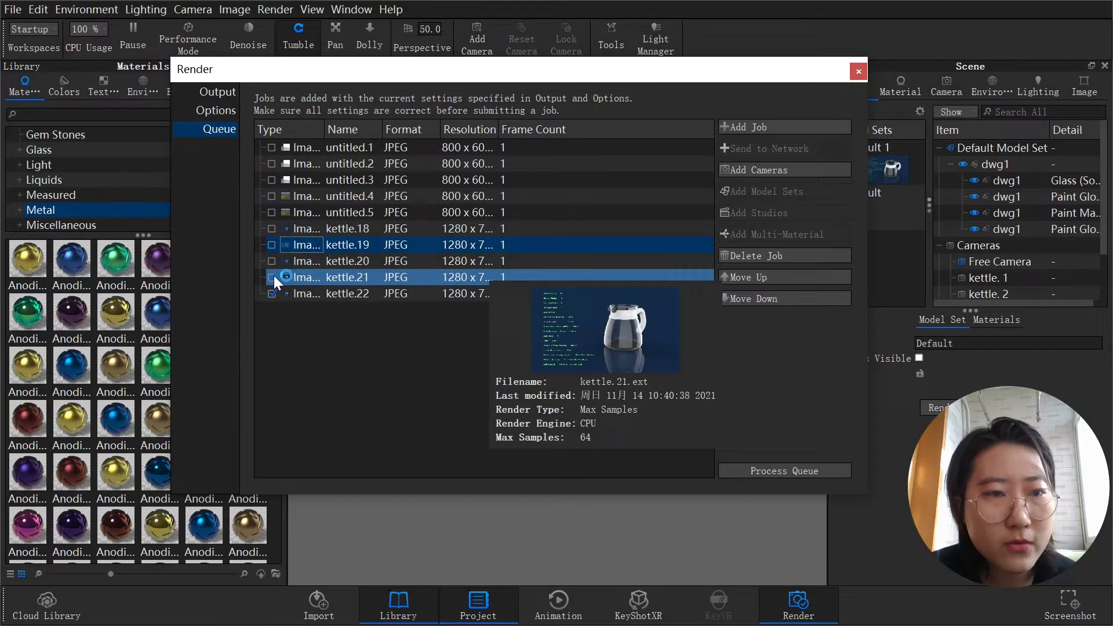
{"action": "left_click", "coordinate": [272, 294]}
Step: Start rendering the kettle as a still image, stop it without saving and close the render settings
{"action": "left_click", "coordinate": [219, 92]}
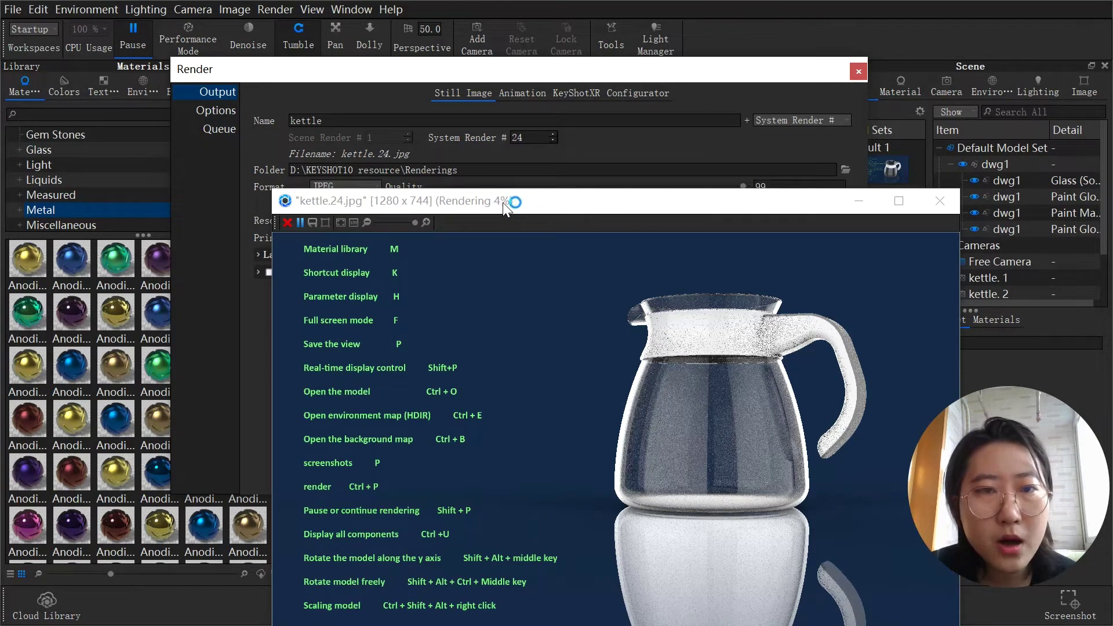
{"action": "left_click", "coordinate": [936, 200]}
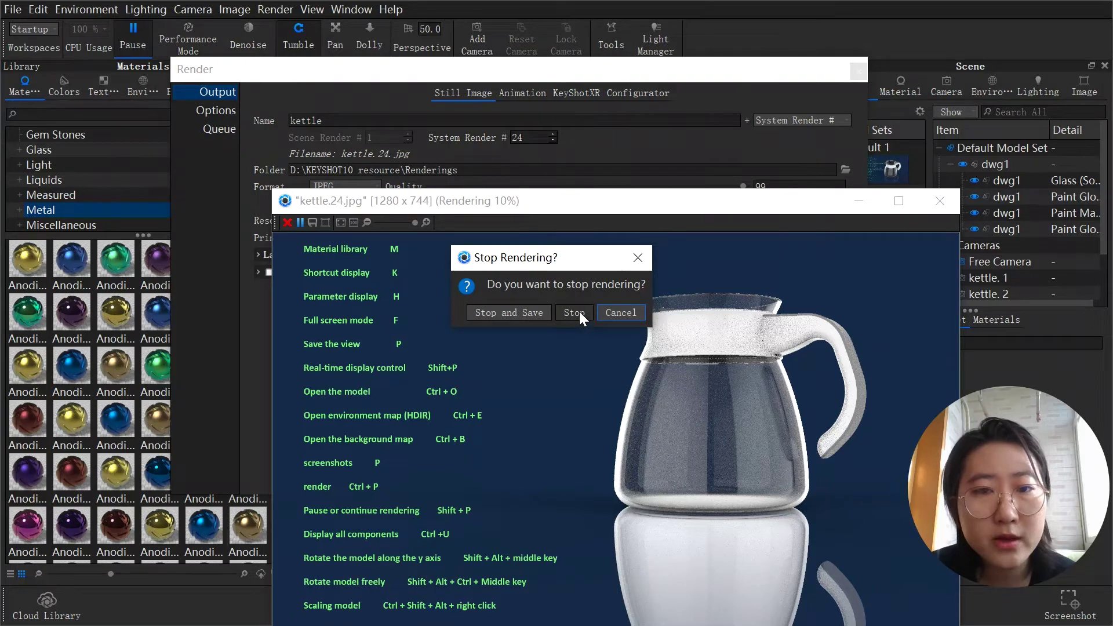
{"action": "left_click", "coordinate": [579, 312]}
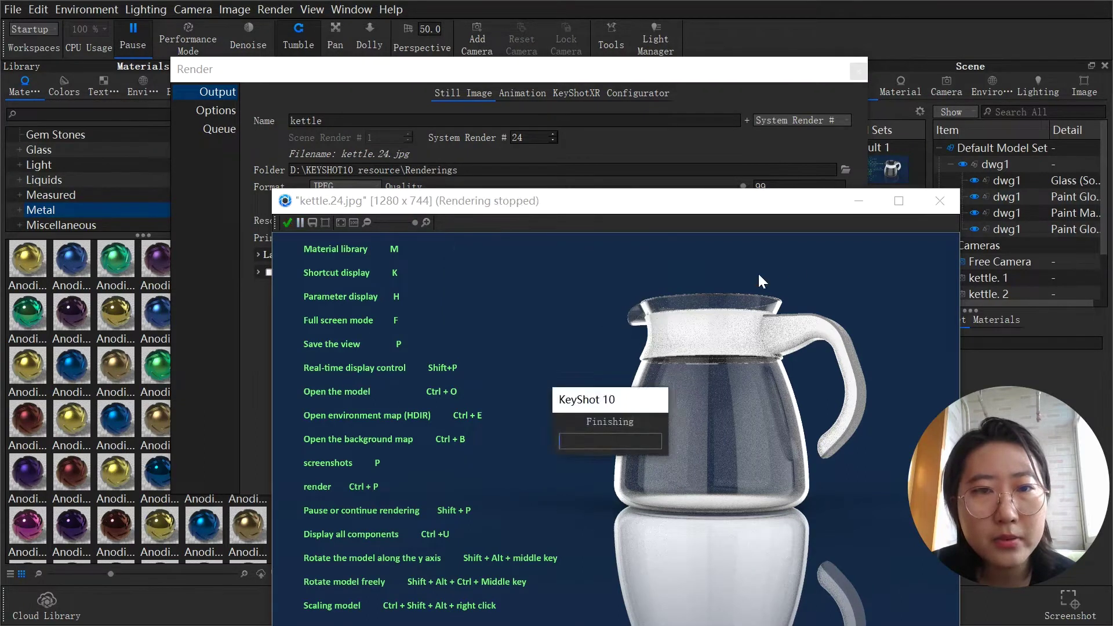
{"action": "left_click", "coordinate": [857, 72]}
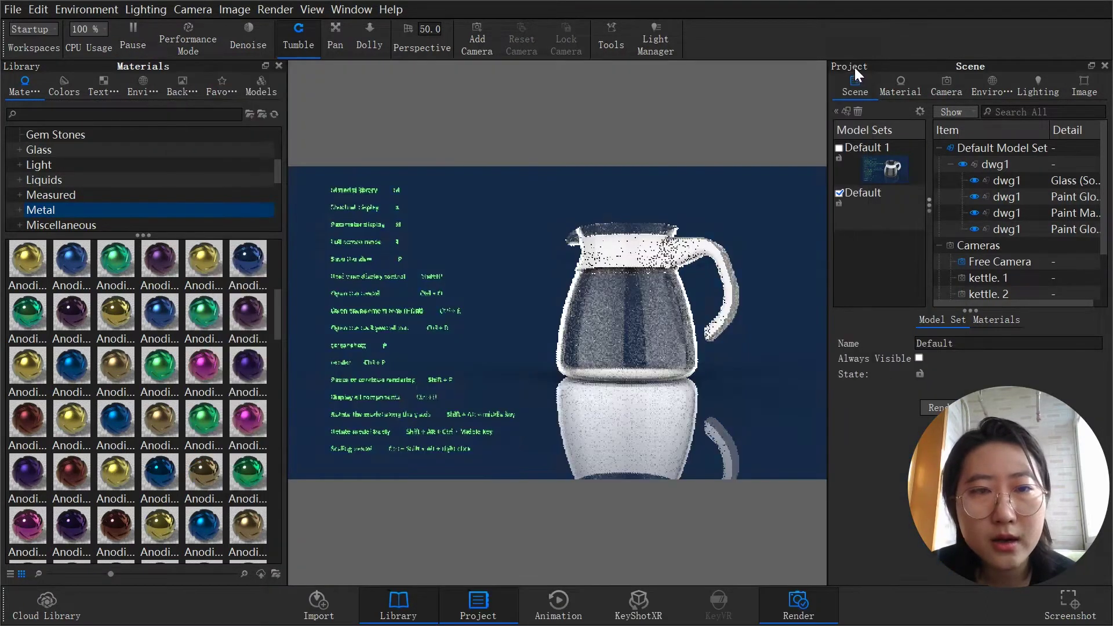
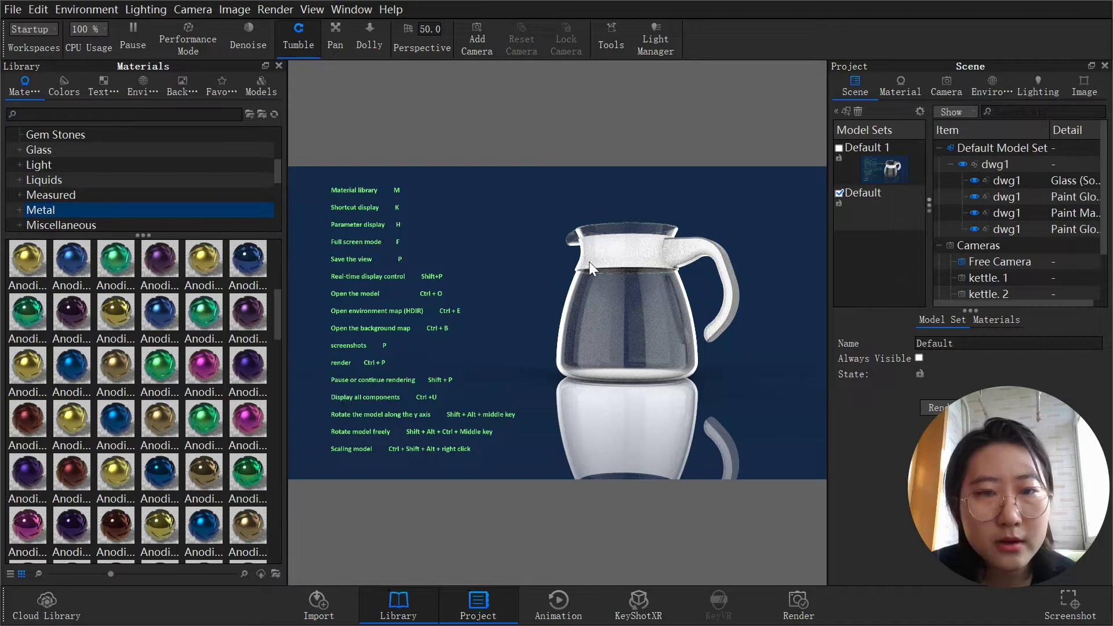
Step: Hide the kettle's white collar and the white part of its handle
{"action": "right_click", "coordinate": [623, 251]}
{"action": "left_click", "coordinate": [664, 219]}
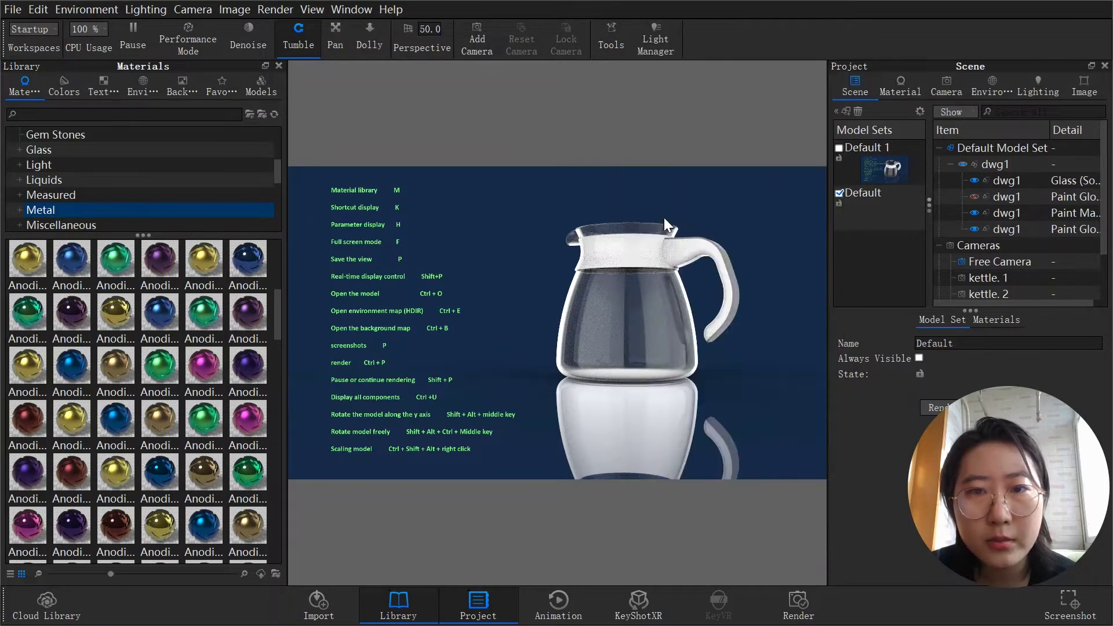
{"action": "right_click", "coordinate": [692, 250]}
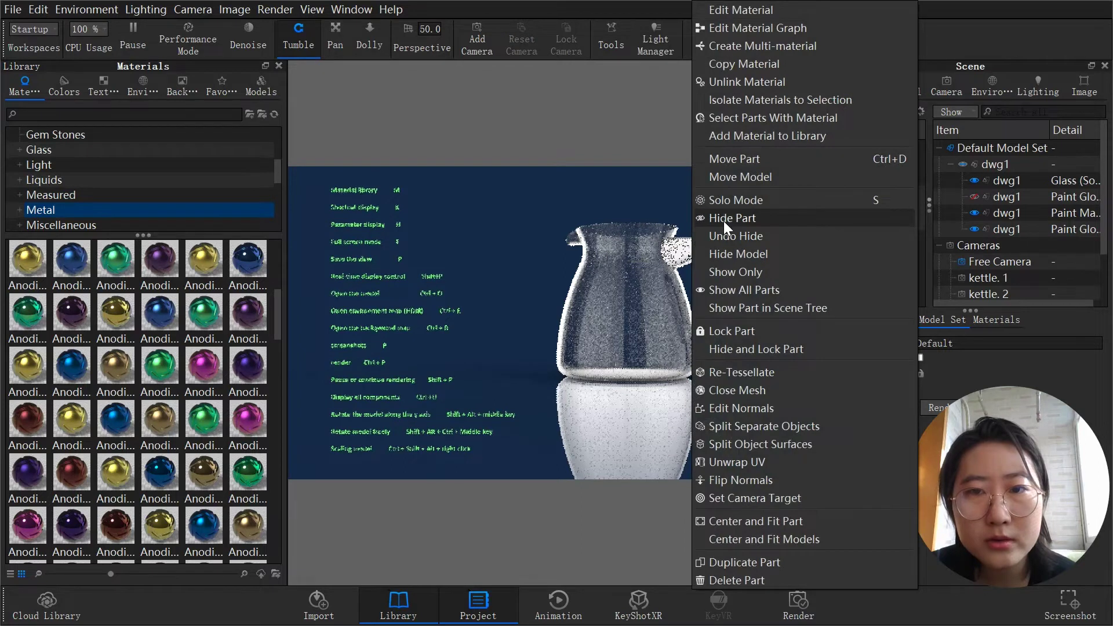
{"action": "left_click", "coordinate": [724, 219]}
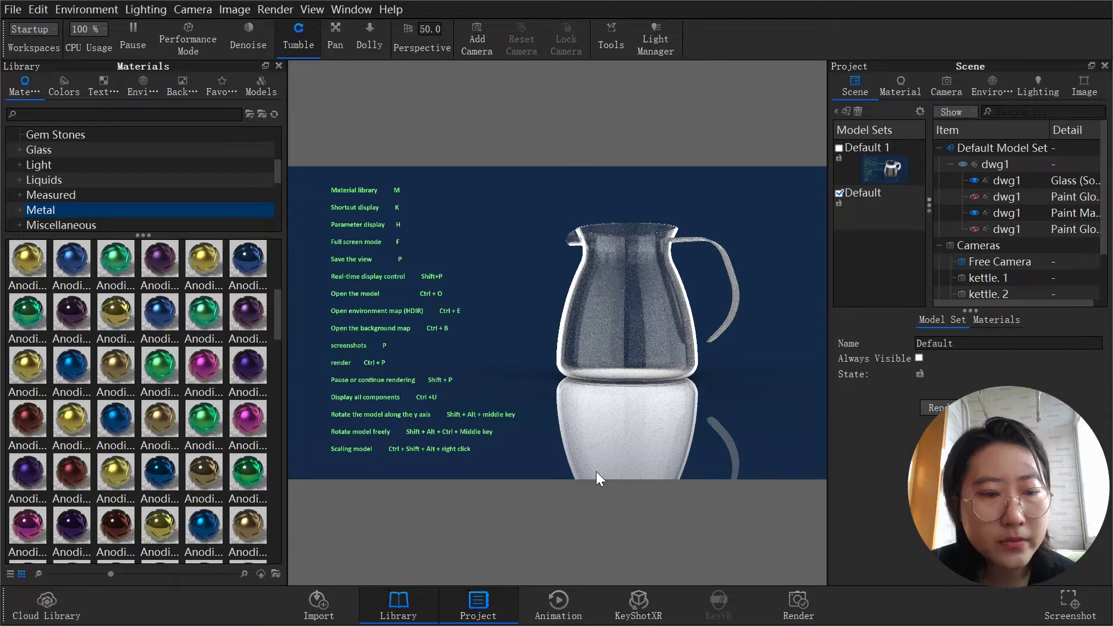
Step: Pause the real-time rendering of the kettle and resume it
{"action": "key", "text": "shift+p"}
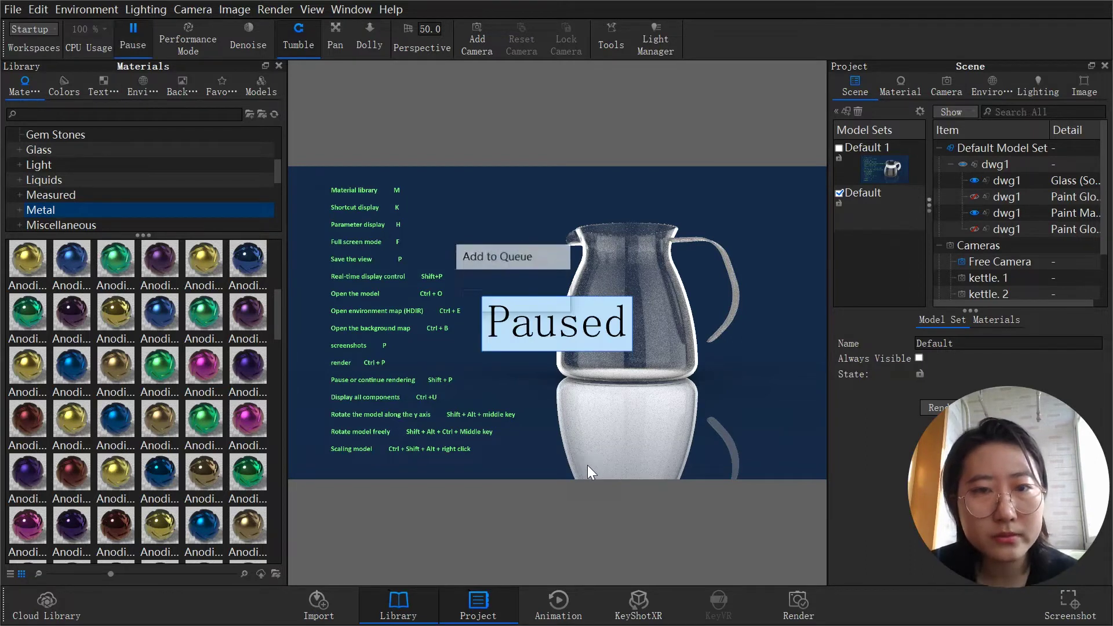
{"action": "key", "text": "shift+p"}
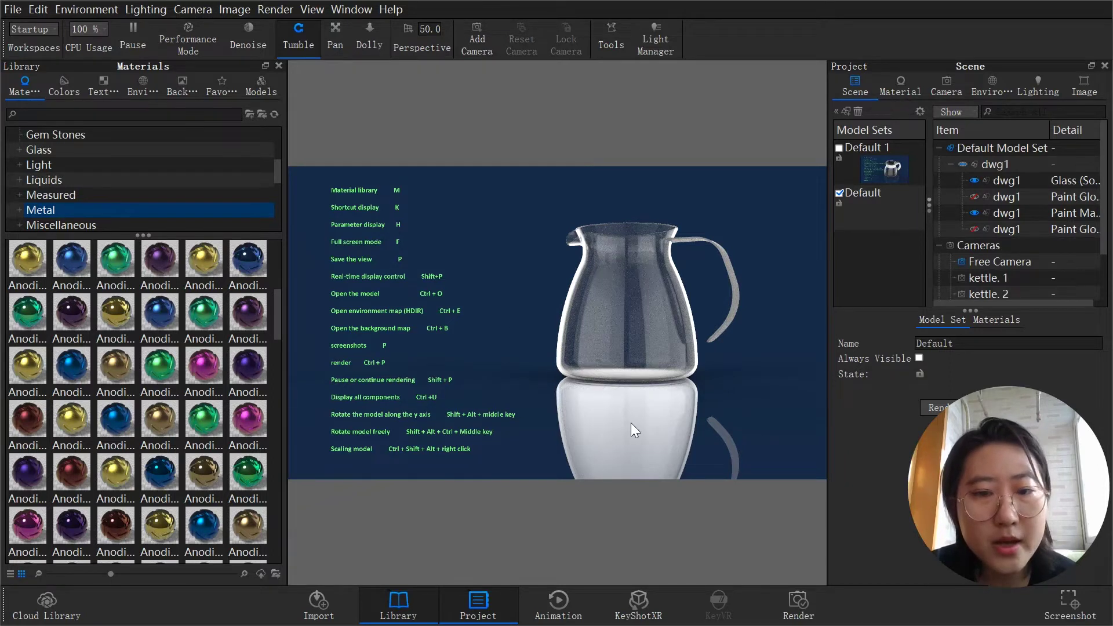
Step: Inspect the kettle.25 job in the render queue and close the render settings without starting a render
{"action": "left_click", "coordinate": [794, 602]}
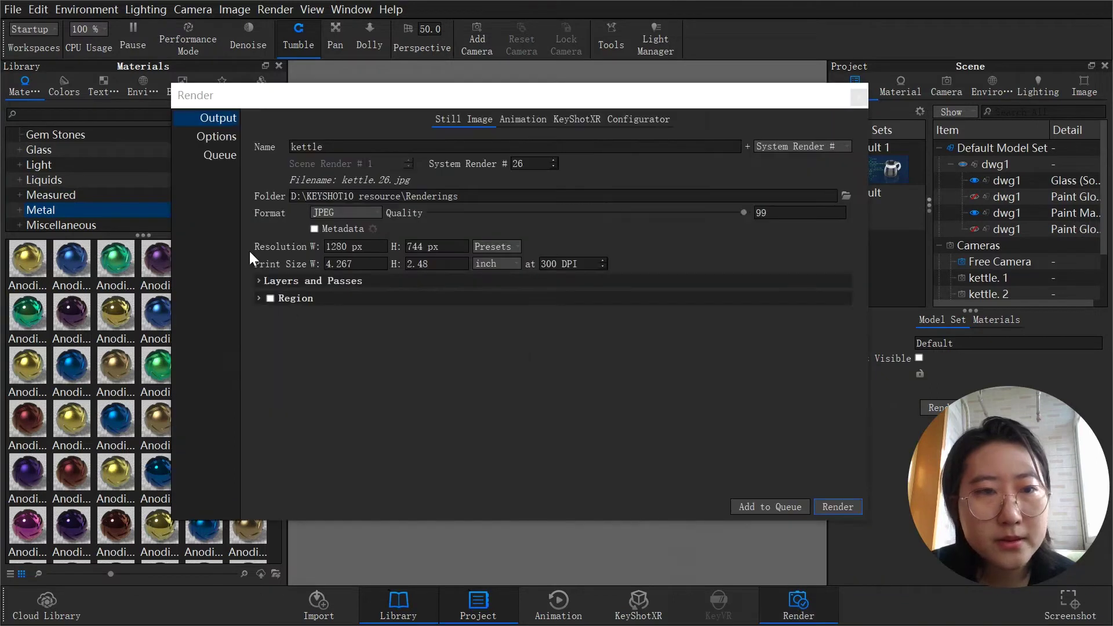
{"action": "left_click", "coordinate": [218, 153]}
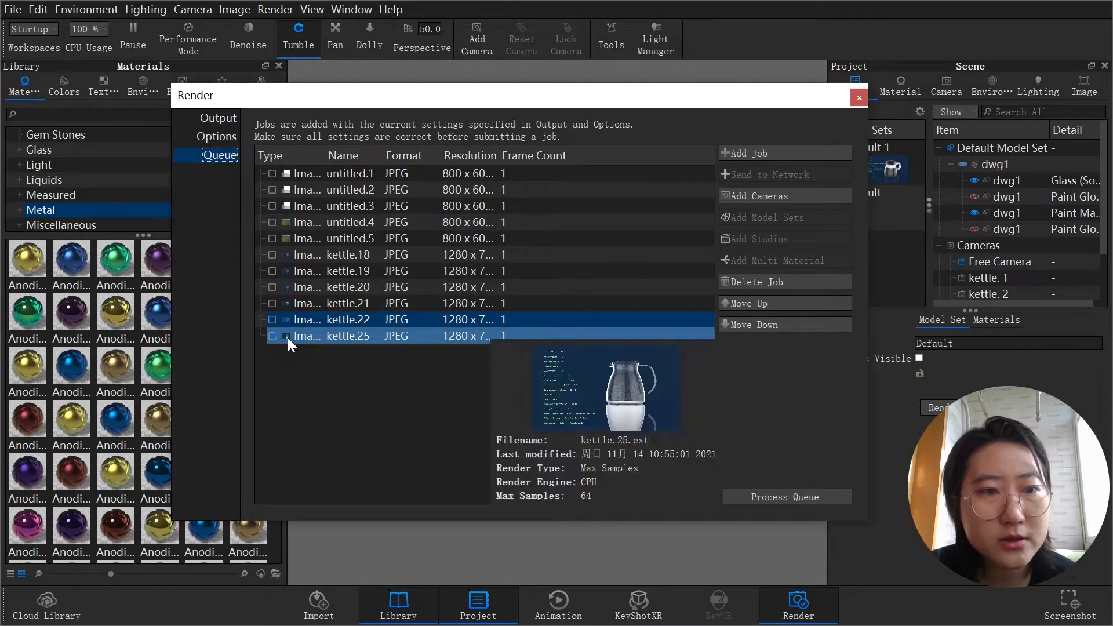
{"action": "mouse_move", "coordinate": [419, 336]}
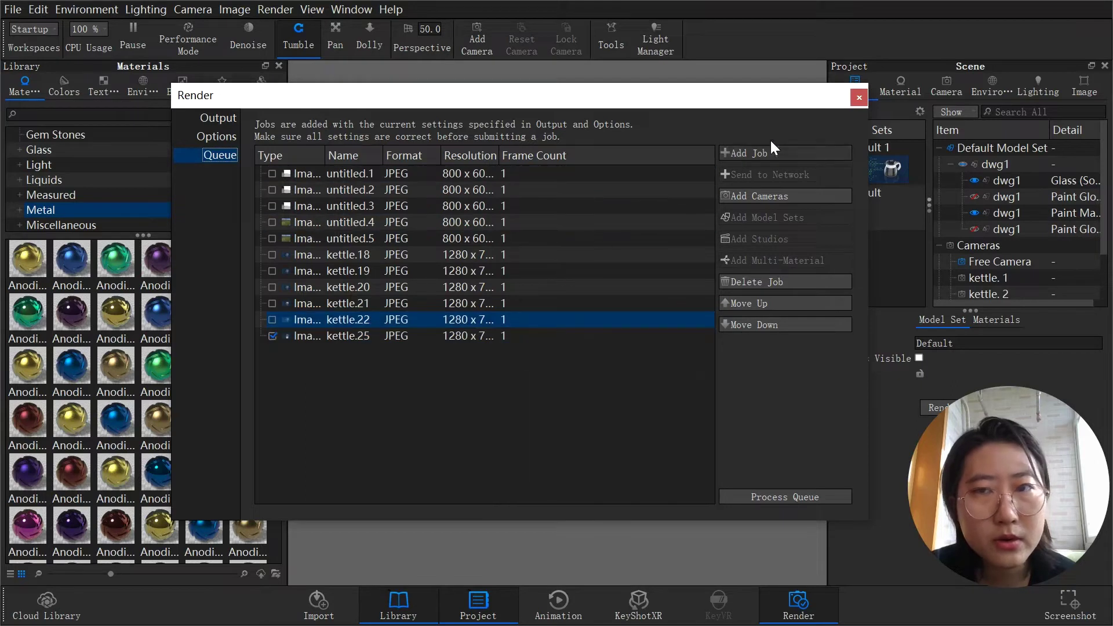
{"action": "left_click", "coordinate": [859, 101]}
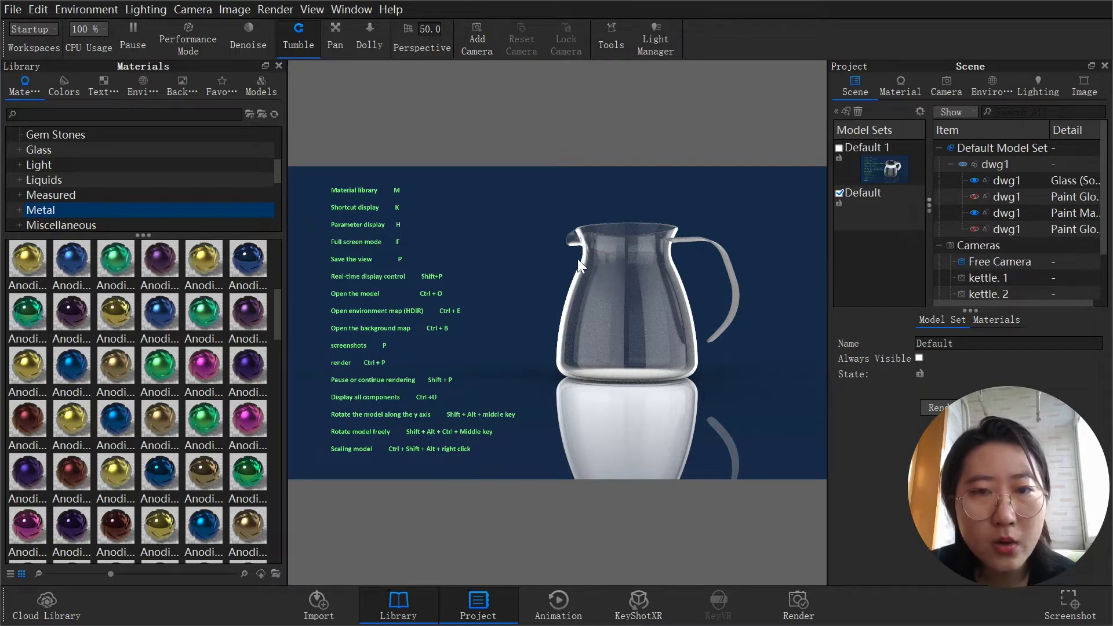
Step: Show all hidden parts of the kettle again
{"action": "right_click", "coordinate": [615, 262]}
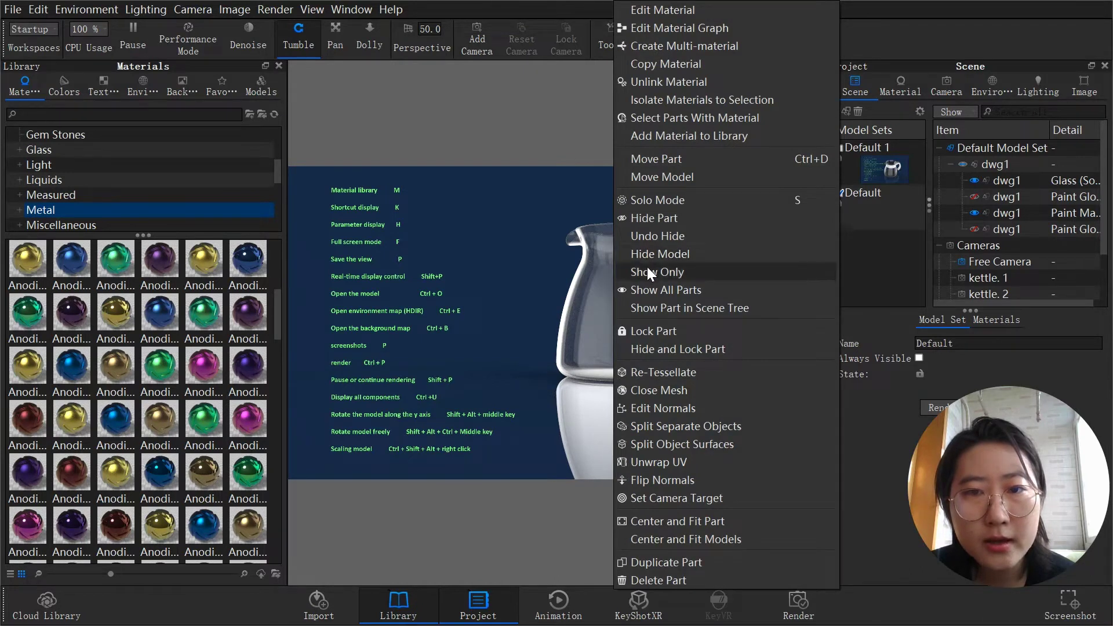
{"action": "left_click", "coordinate": [651, 295]}
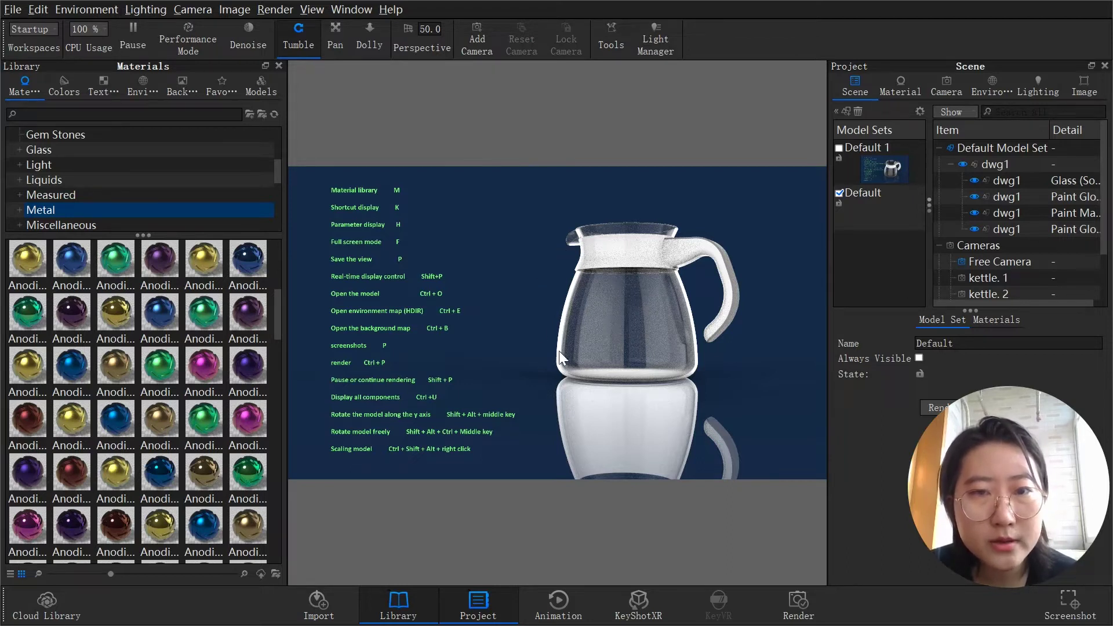
Step: Rotate the kettle to different angles, including from below, and adjust its displayed size over the backplate
{"action": "left_click_drag", "start_coordinate": [612, 317], "coordinate": [616, 373]}
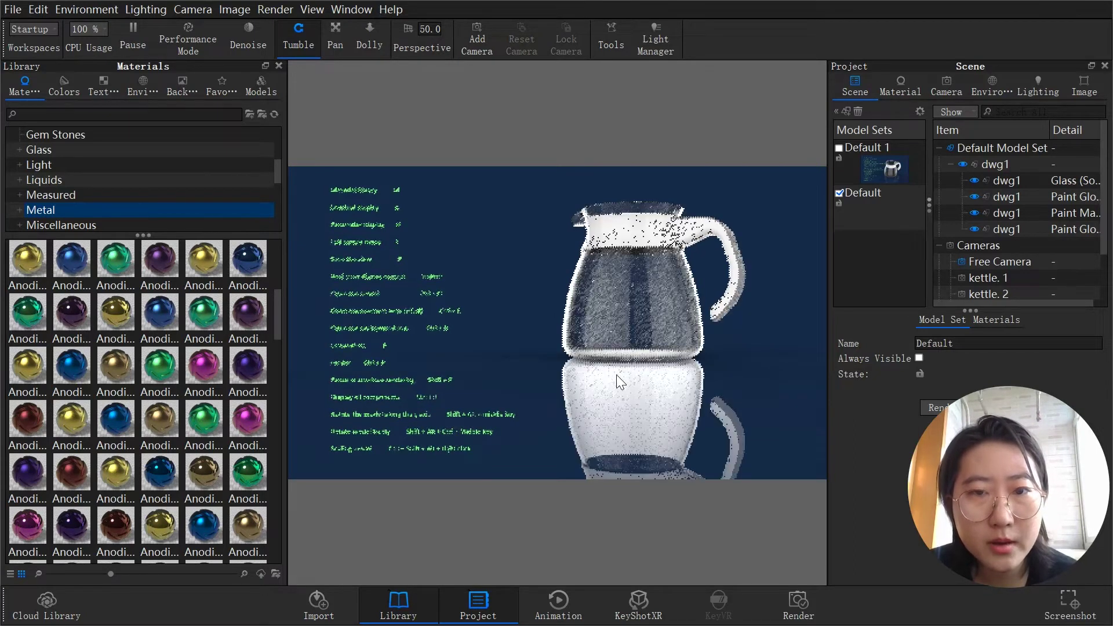
{"action": "left_click_drag", "start_coordinate": [610, 241], "coordinate": [612, 312]}
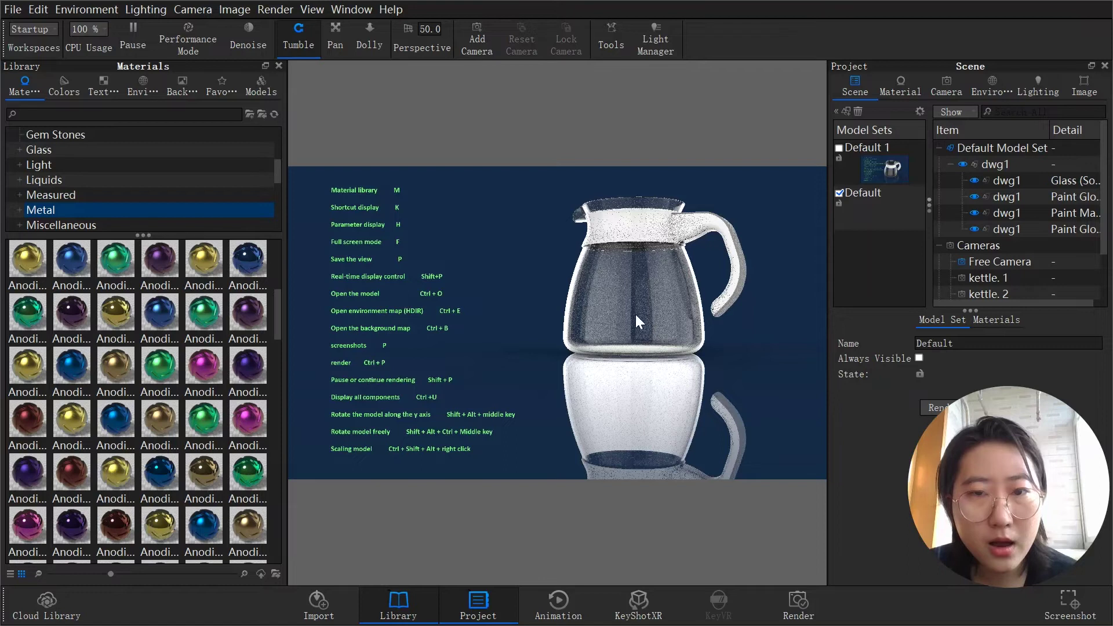
{"action": "left_click_drag", "start_coordinate": [628, 285], "coordinate": [596, 396]}
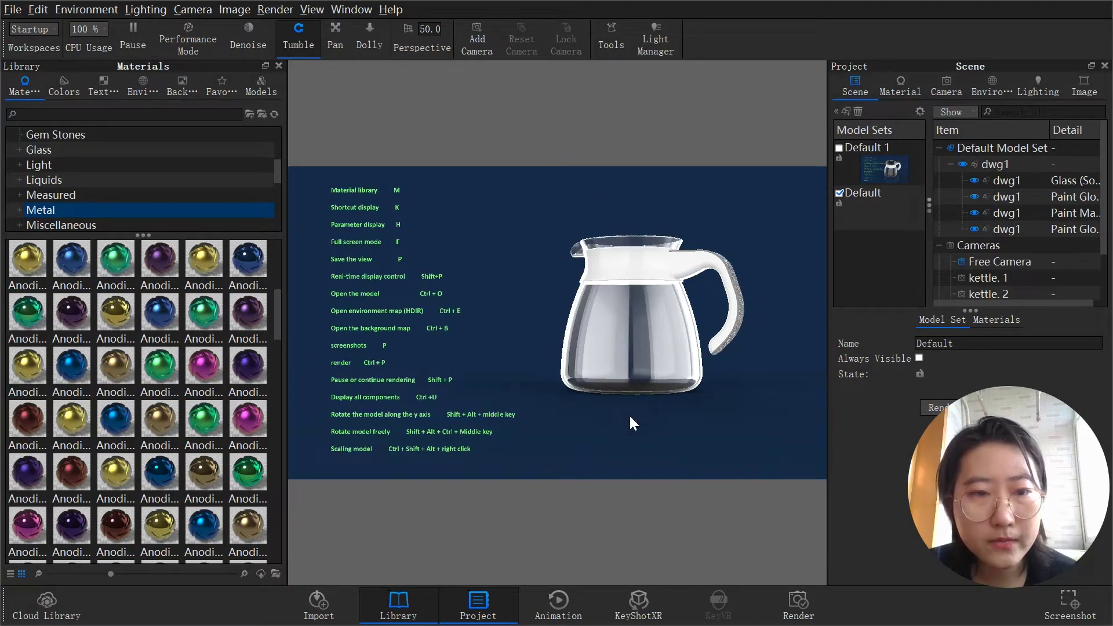
{"action": "left_click_drag", "start_coordinate": [513, 251], "coordinate": [553, 333]}
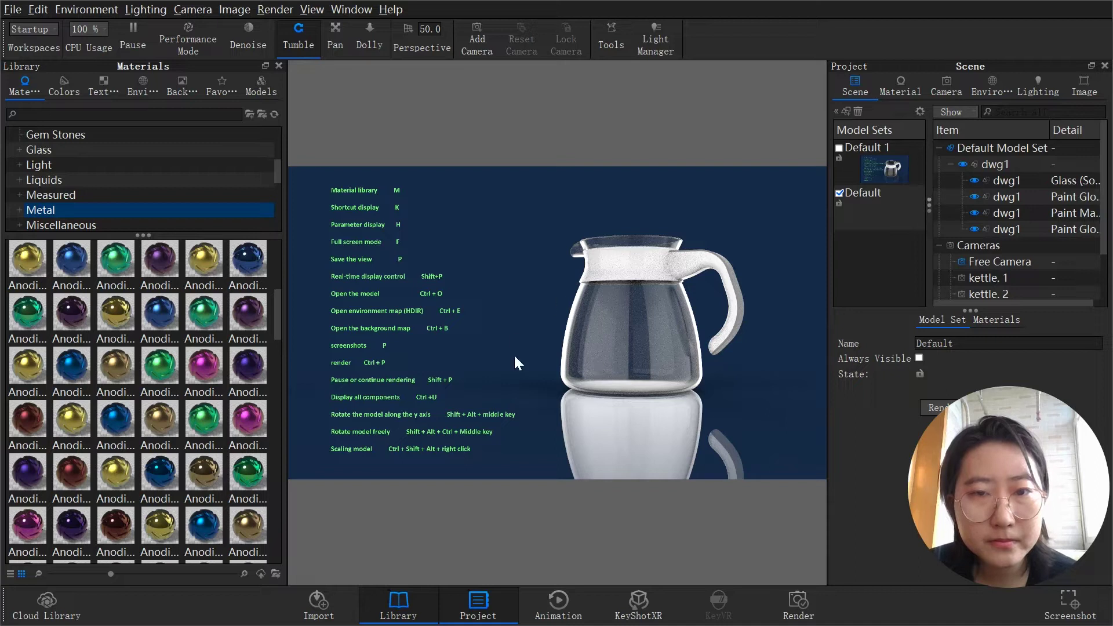
{"action": "left_click_drag", "start_coordinate": [576, 418], "coordinate": [586, 304]}
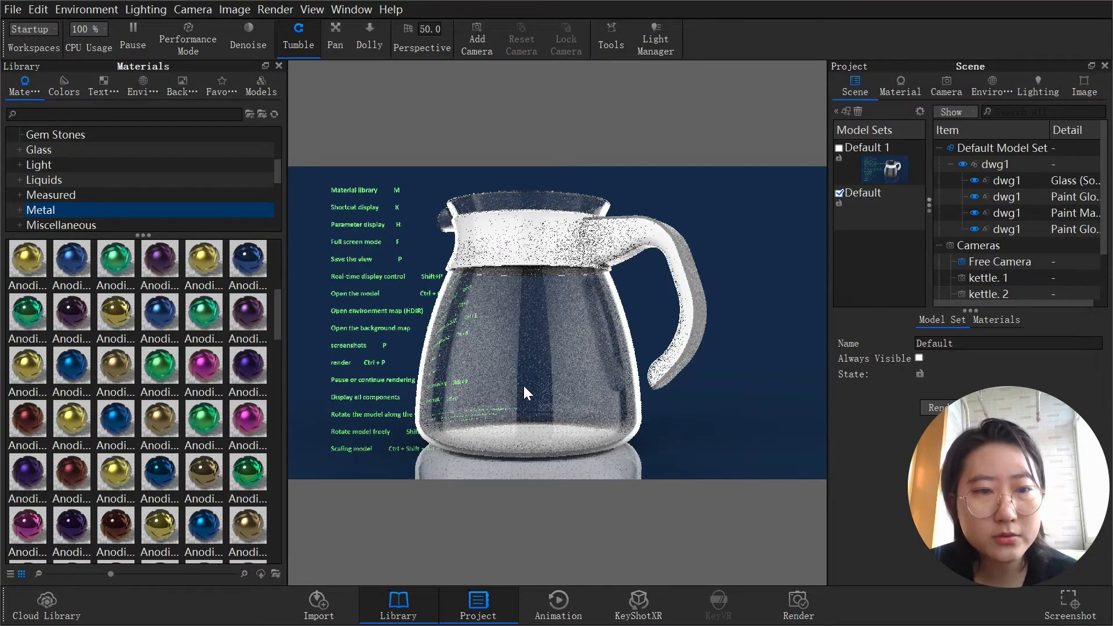
{"action": "scroll", "coordinate": [522, 383], "scroll_direction": "down", "scroll_amount": 2}
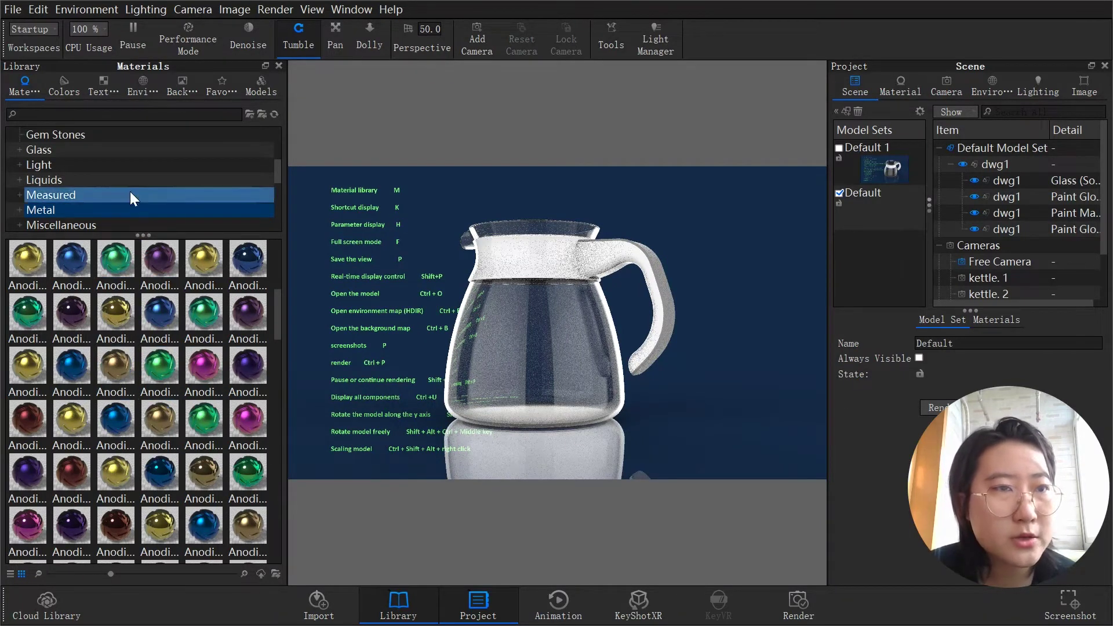
Step: Replace the backplate with the second TABLE image from the Backplates library
{"action": "left_click", "coordinate": [176, 92]}
{"action": "left_click_drag", "start_coordinate": [91, 469], "coordinate": [356, 335]}
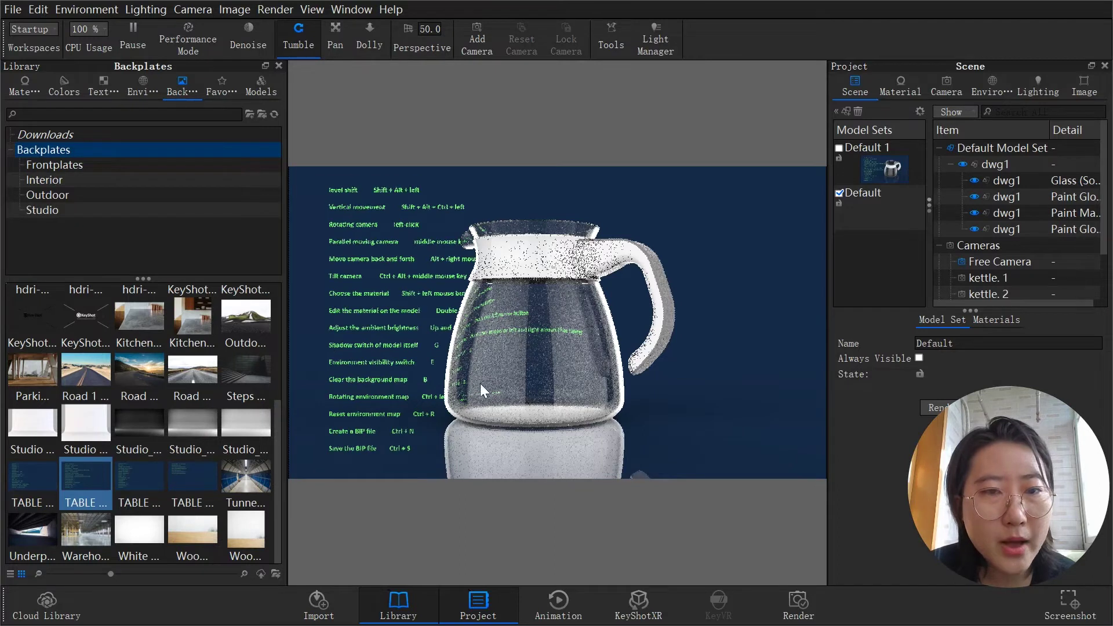
Step: Move the kettle sideways away from the shortcut list and rotate the view to see it from several angles
{"action": "left_click_drag", "start_coordinate": [510, 357], "coordinate": [718, 363]}
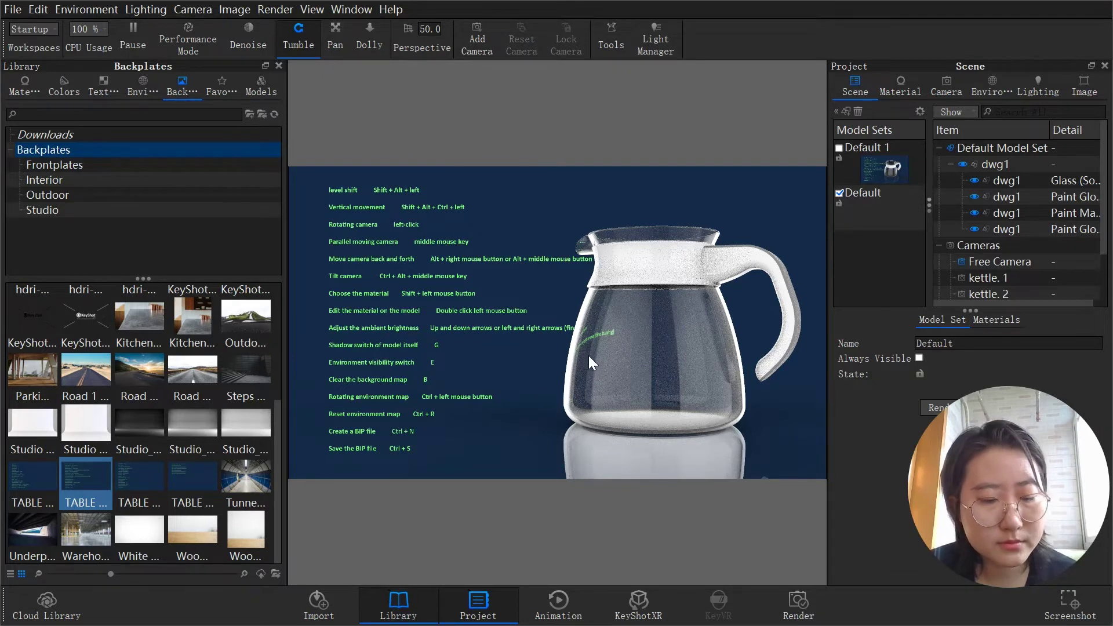
{"action": "left_click_drag", "start_coordinate": [610, 345], "coordinate": [613, 283]}
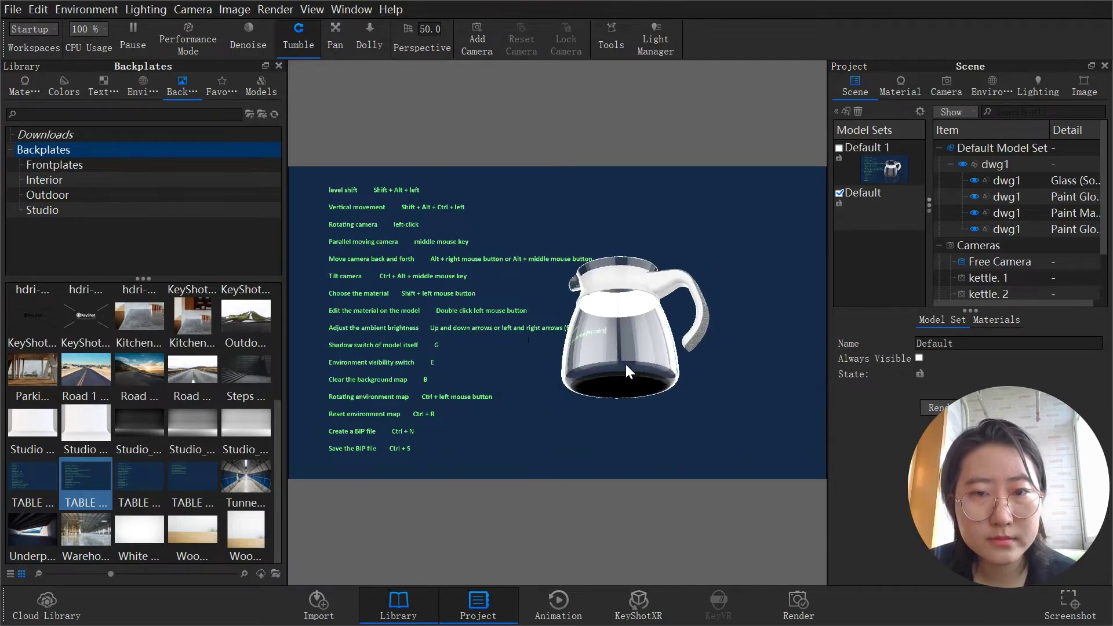
{"action": "left_click_drag", "start_coordinate": [581, 287], "coordinate": [604, 300]}
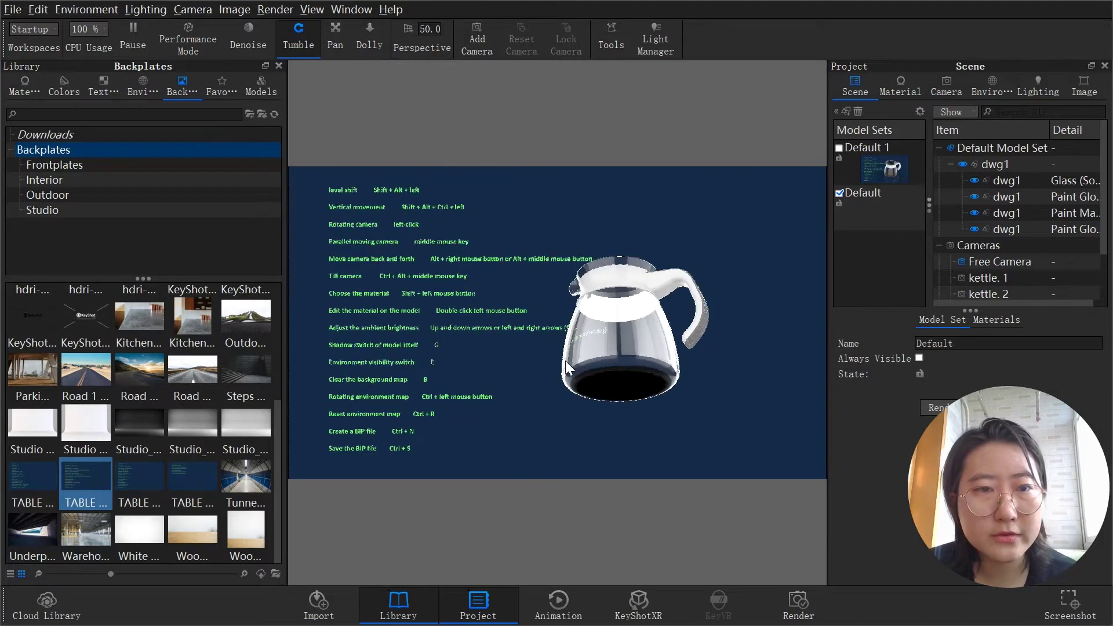
{"action": "left_click_drag", "start_coordinate": [565, 361], "coordinate": [561, 356]}
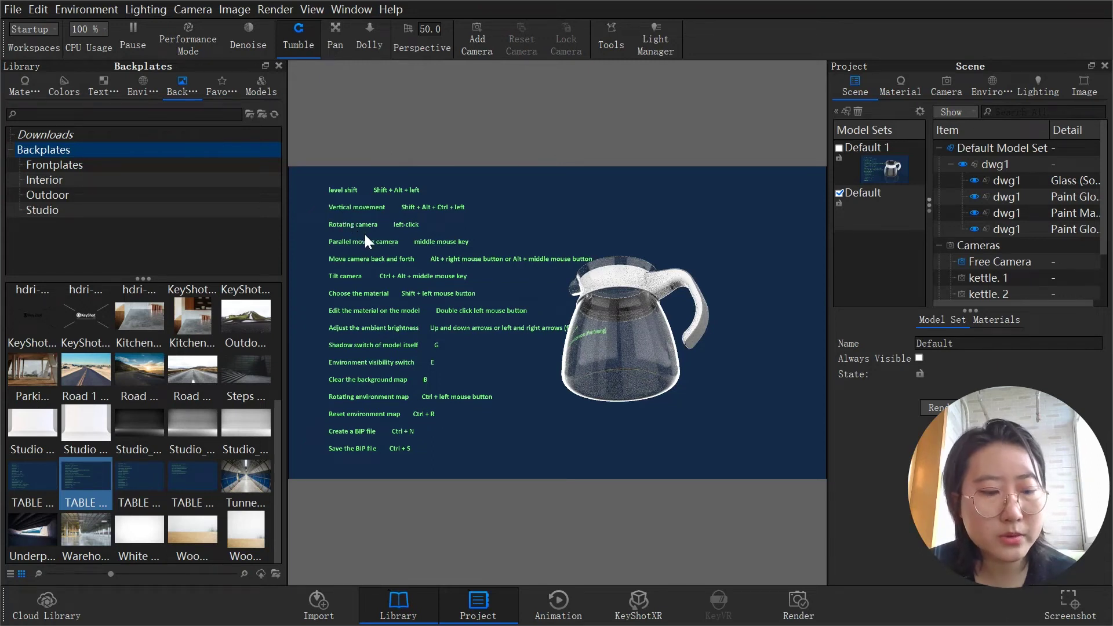
{"action": "left_click", "coordinate": [628, 307]}
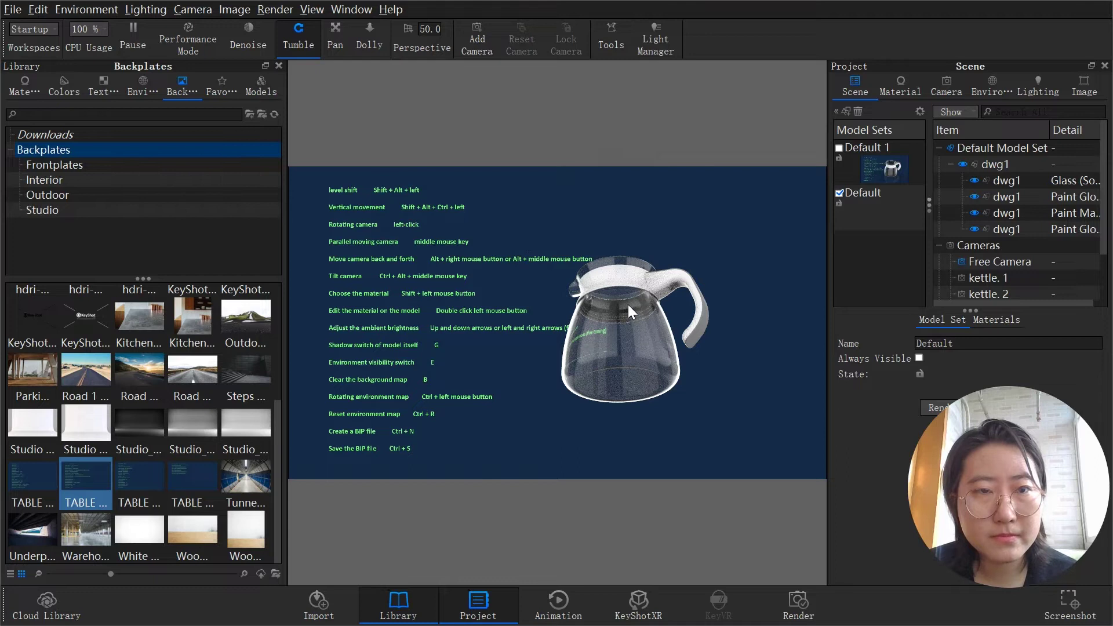
{"action": "left_click_drag", "start_coordinate": [625, 303], "coordinate": [560, 379]}
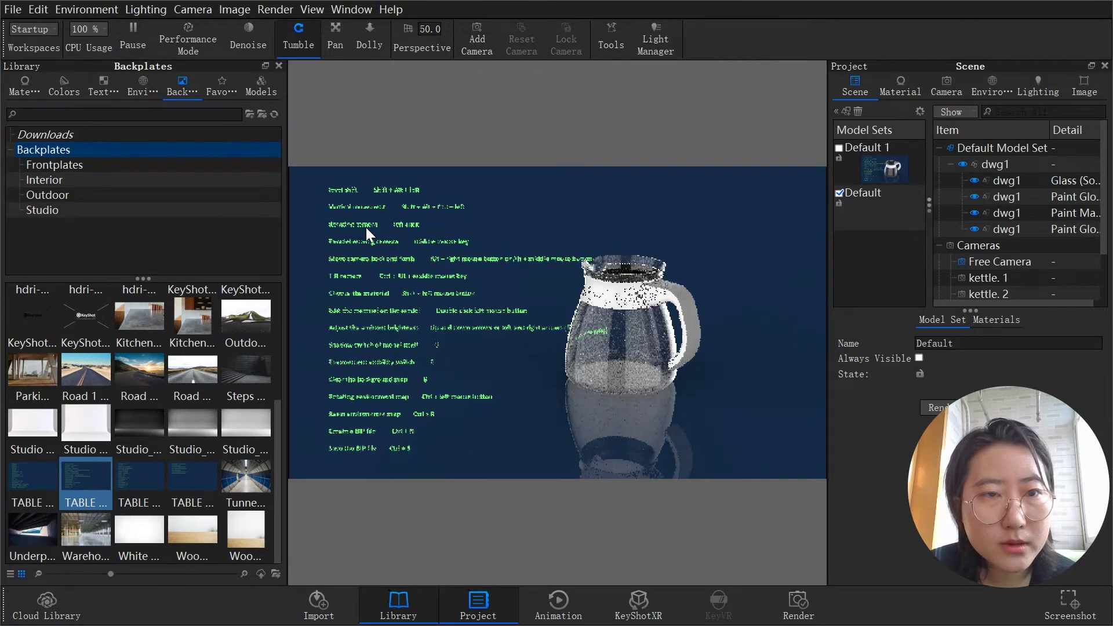
Step: Pan the camera to reposition the kettle, and move the camera closer to it and back
{"action": "left_click_drag", "start_coordinate": [593, 298], "coordinate": [653, 328]}
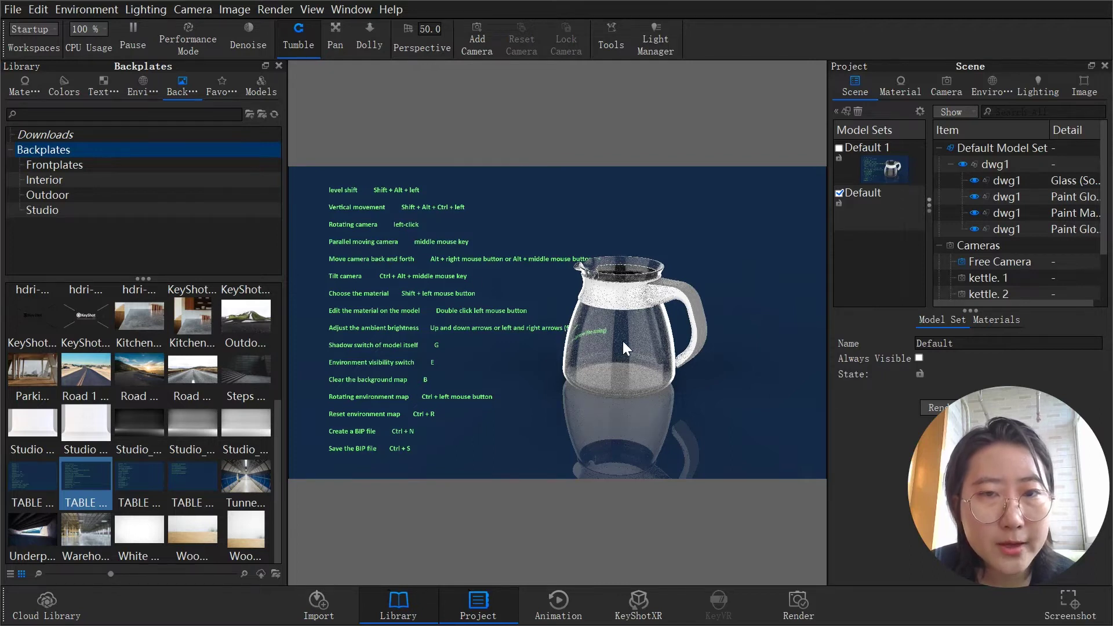
{"action": "left_click_drag", "start_coordinate": [616, 338], "coordinate": [656, 342]}
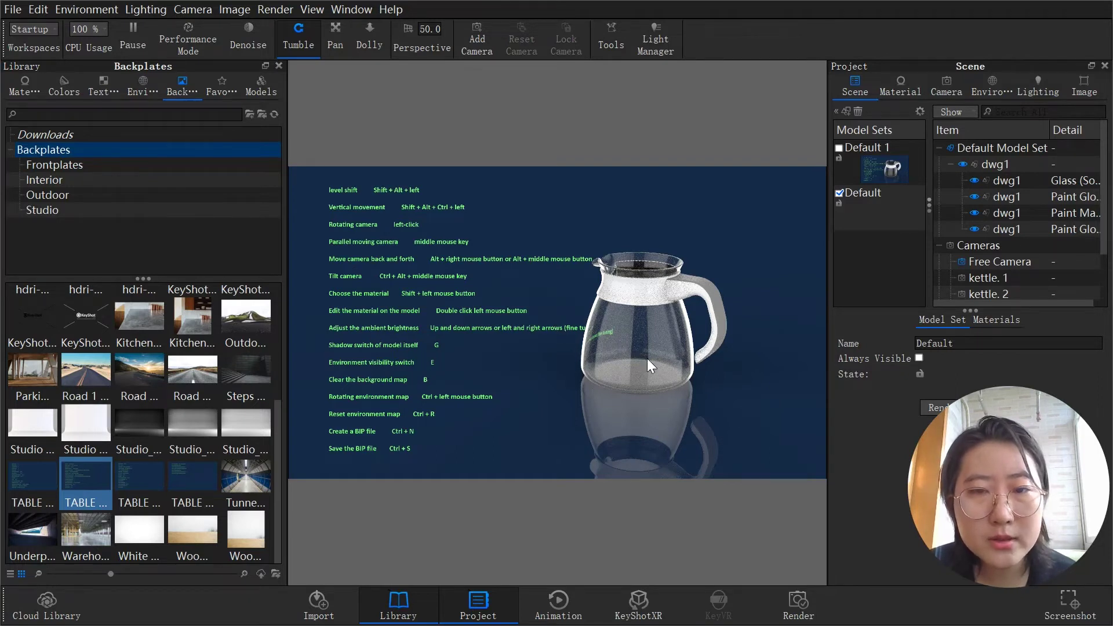
{"action": "left_click_drag", "start_coordinate": [640, 353], "coordinate": [616, 304]}
{"action": "left_click_drag", "start_coordinate": [668, 353], "coordinate": [726, 386]}
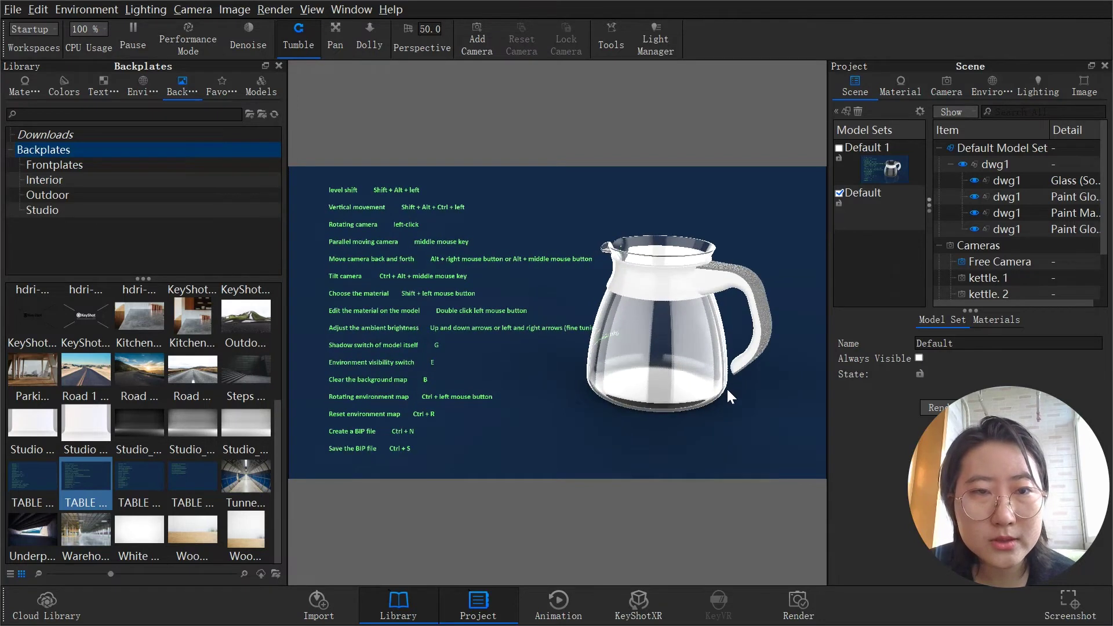
{"action": "left_click_drag", "start_coordinate": [726, 388], "coordinate": [714, 376]}
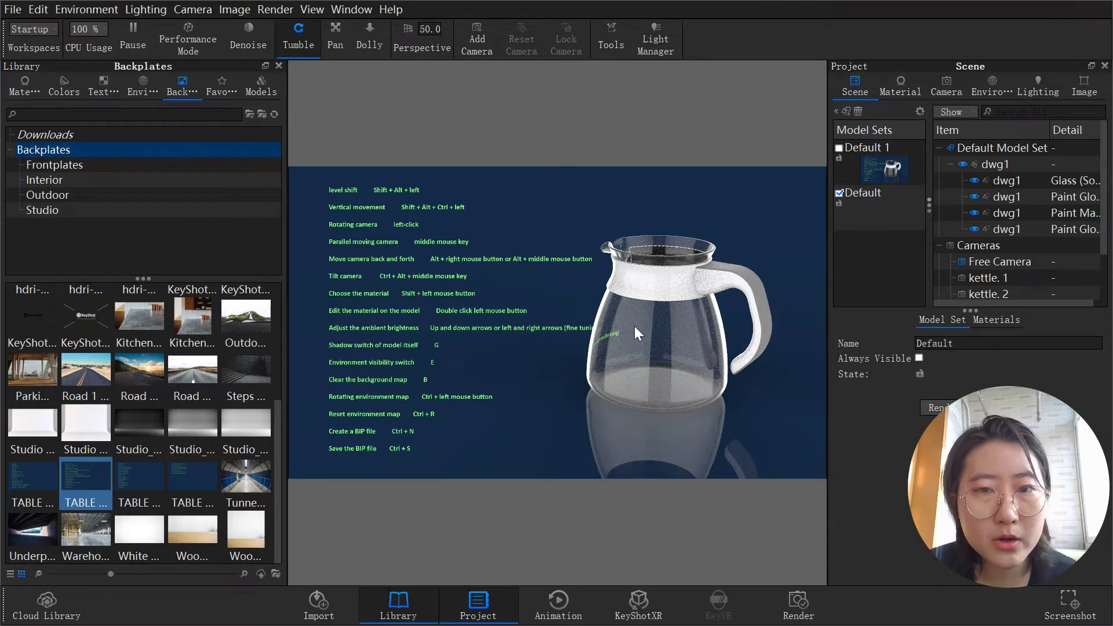
{"action": "left_click_drag", "start_coordinate": [648, 295], "coordinate": [580, 328]}
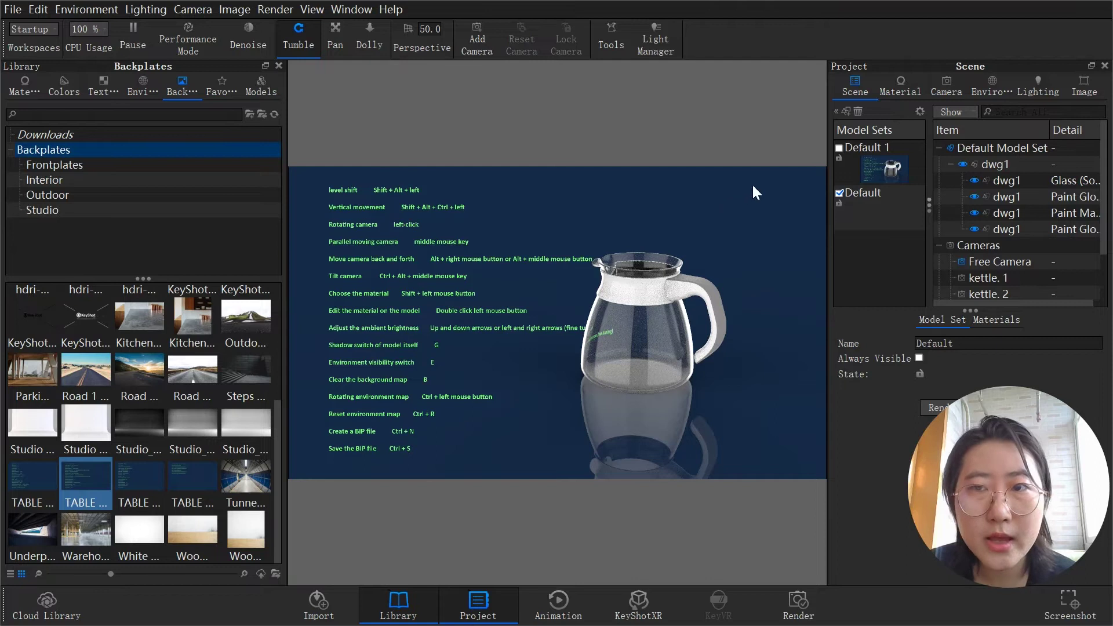
Step: Delete the Default 1 model set and activate the remaining Default model set
{"action": "mouse_move", "coordinate": [841, 149]}
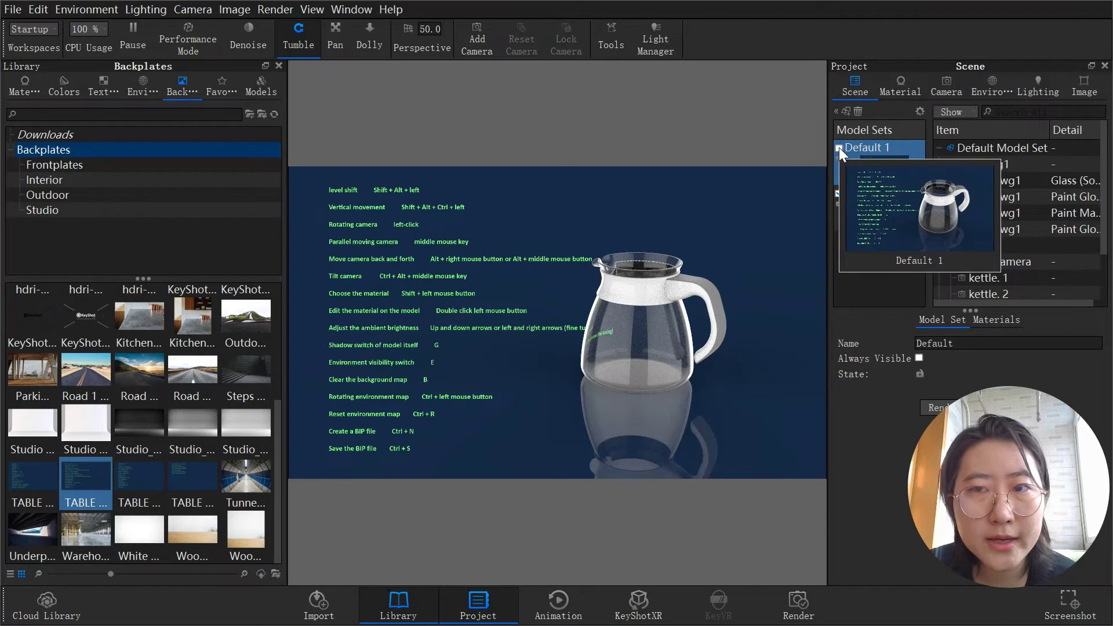
{"action": "left_click", "coordinate": [841, 149]}
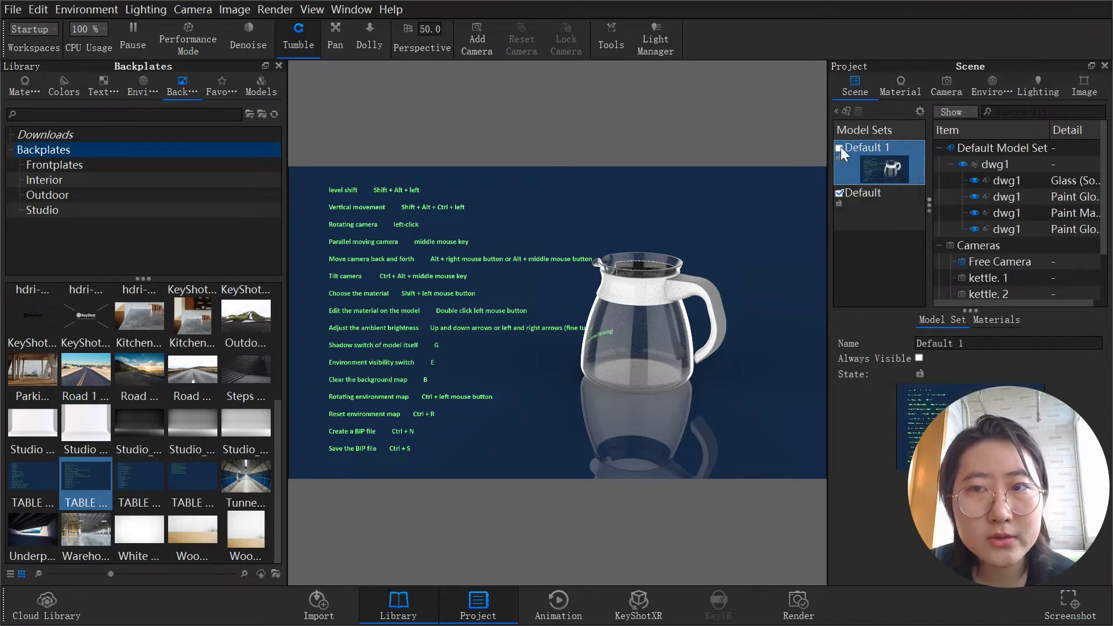
{"action": "key", "text": "Delete"}
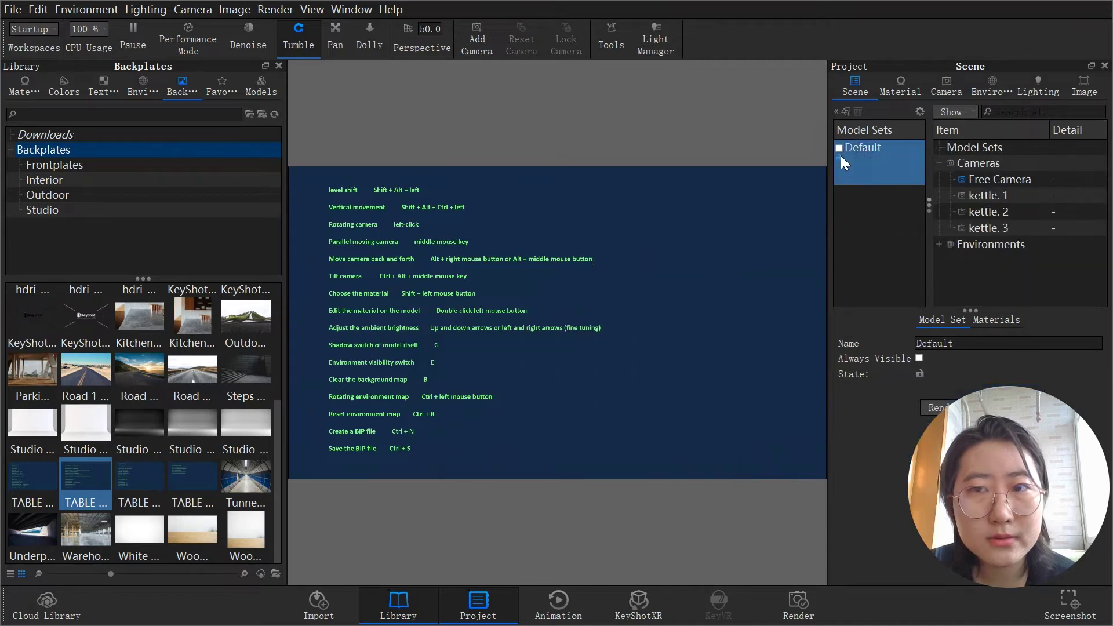
{"action": "left_click", "coordinate": [839, 149]}
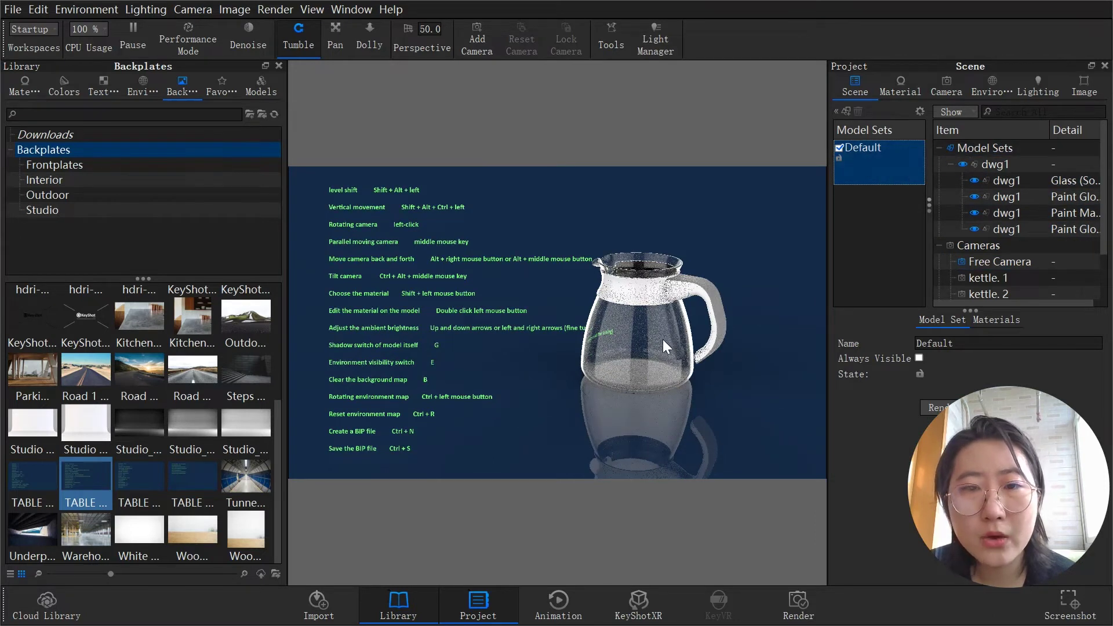
Step: Duplicate the Default model set and activate the copy alongside the original
{"action": "left_click", "coordinate": [864, 149]}
{"action": "left_click", "coordinate": [976, 149]}
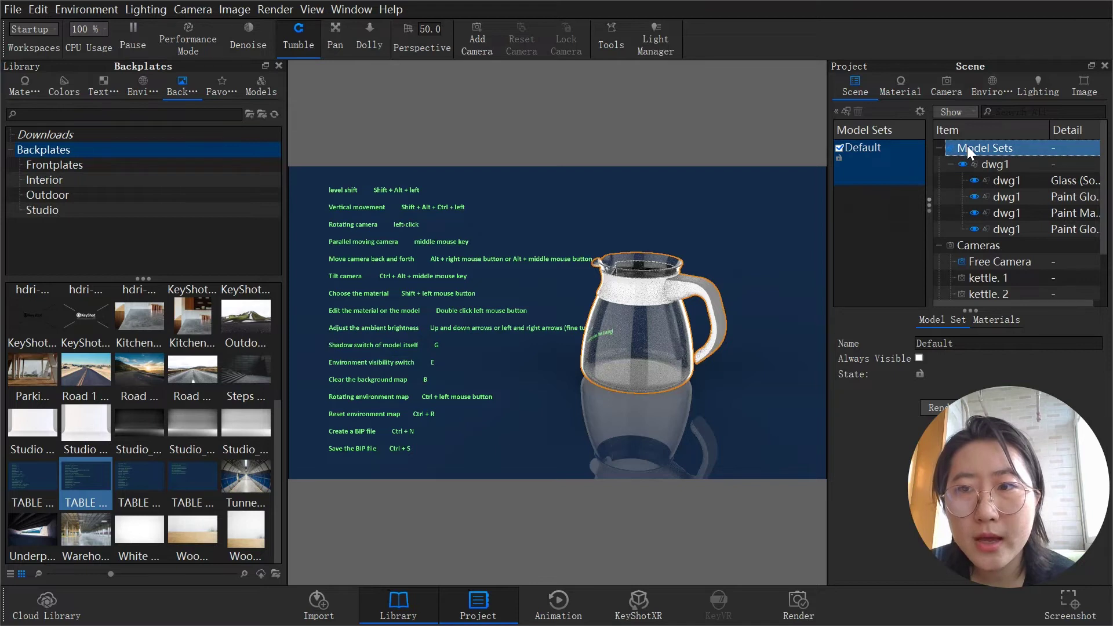
{"action": "right_click", "coordinate": [967, 149]}
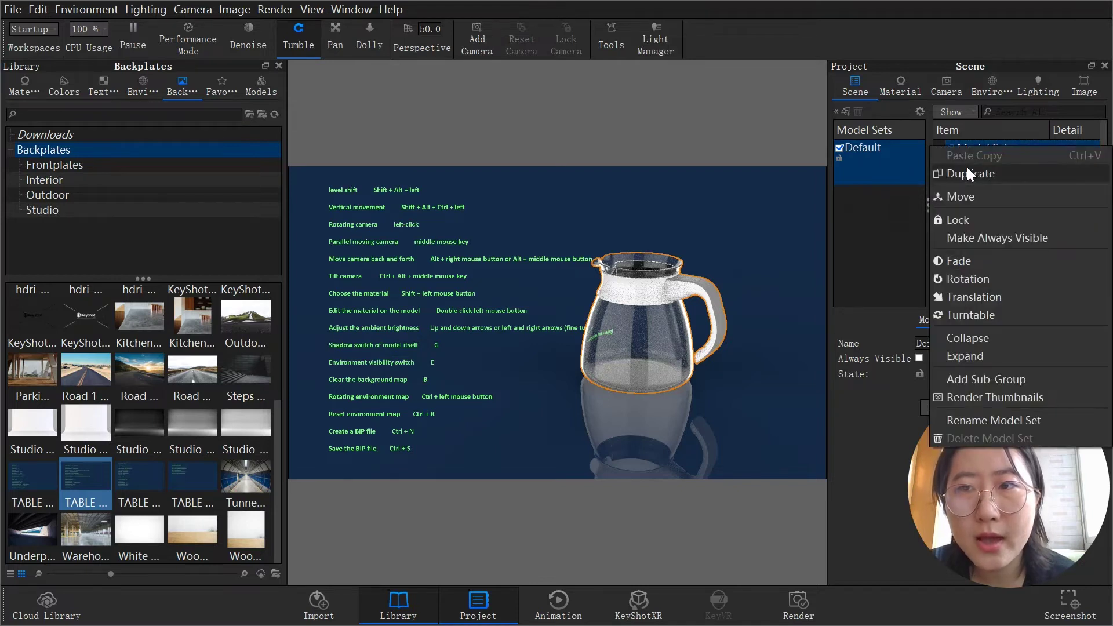
{"action": "left_click", "coordinate": [966, 174]}
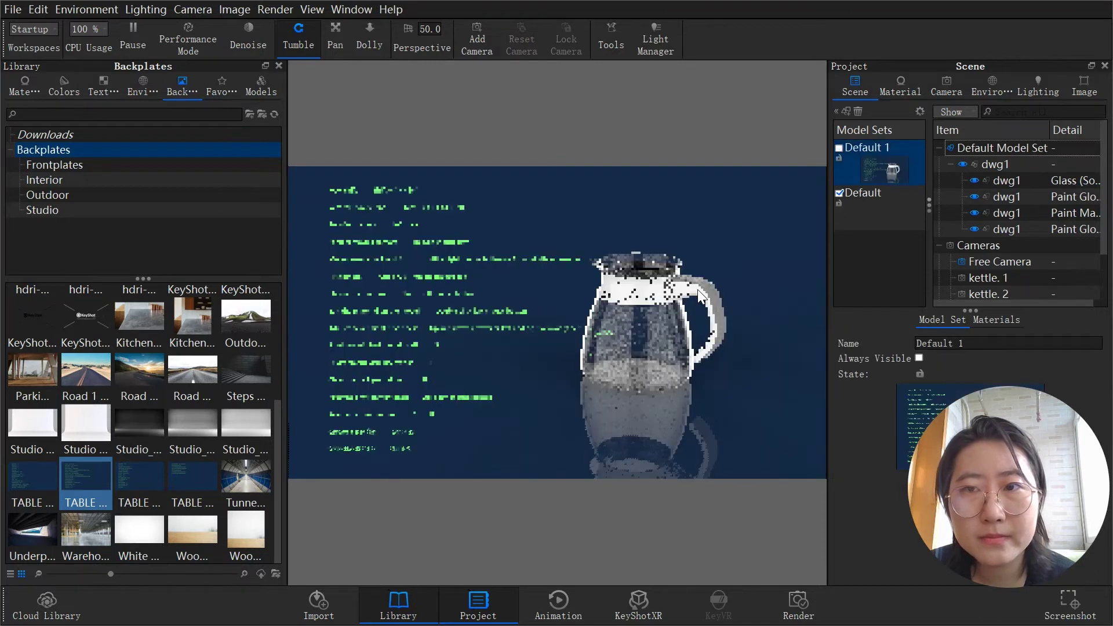
{"action": "left_click", "coordinate": [841, 159]}
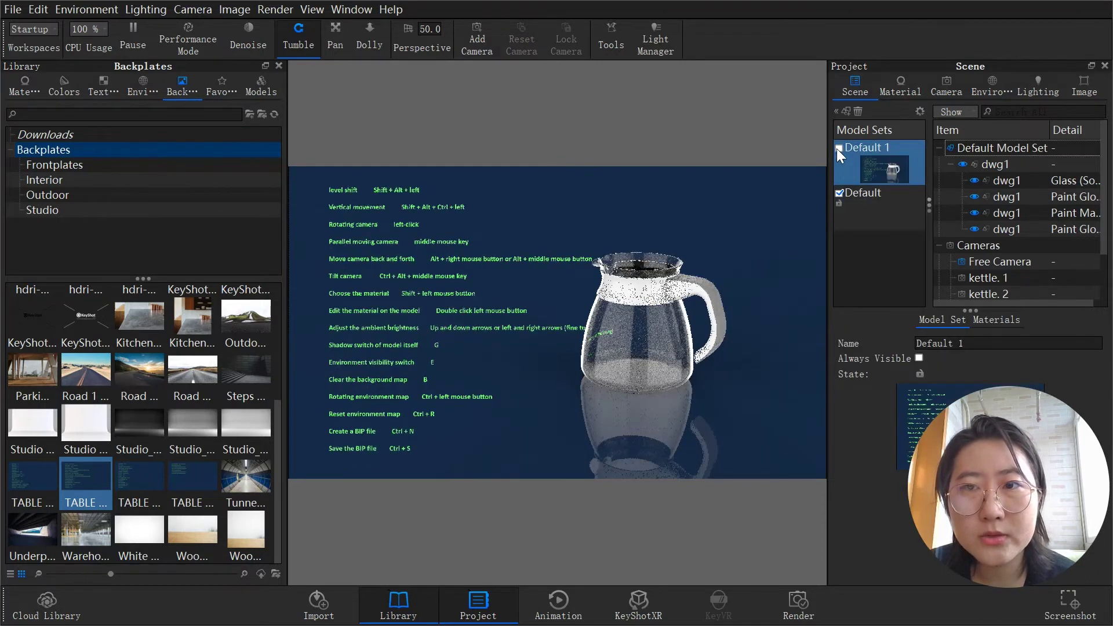
{"action": "left_click", "coordinate": [838, 148]}
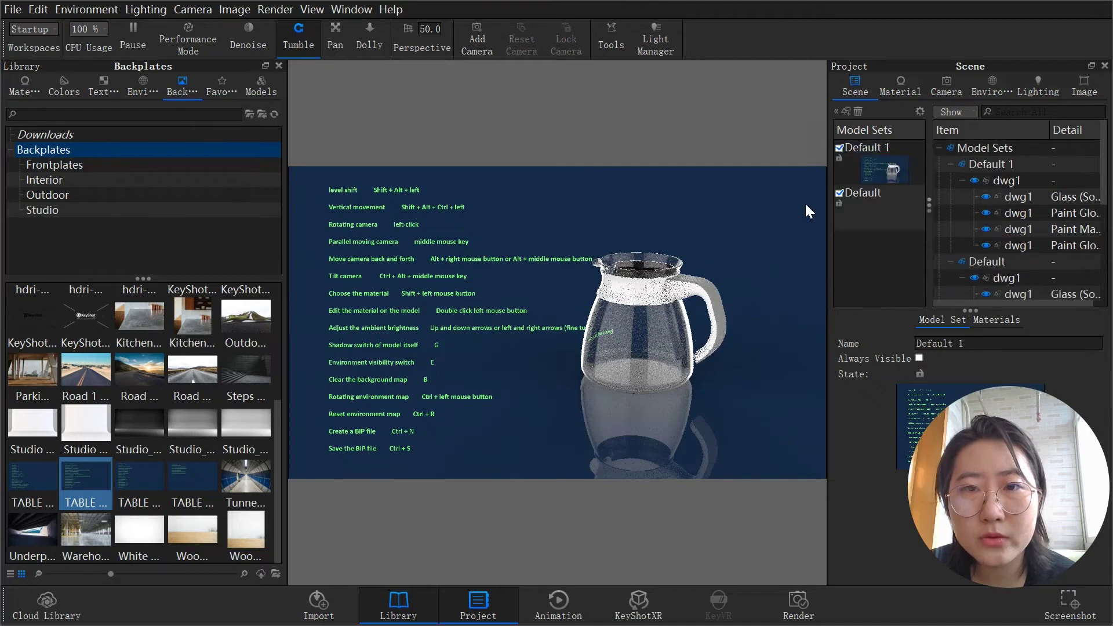
Step: Move the Default 1 model set about 281.8 along Y so its kettle stands apart from the Default one
{"action": "left_click", "coordinate": [862, 149]}
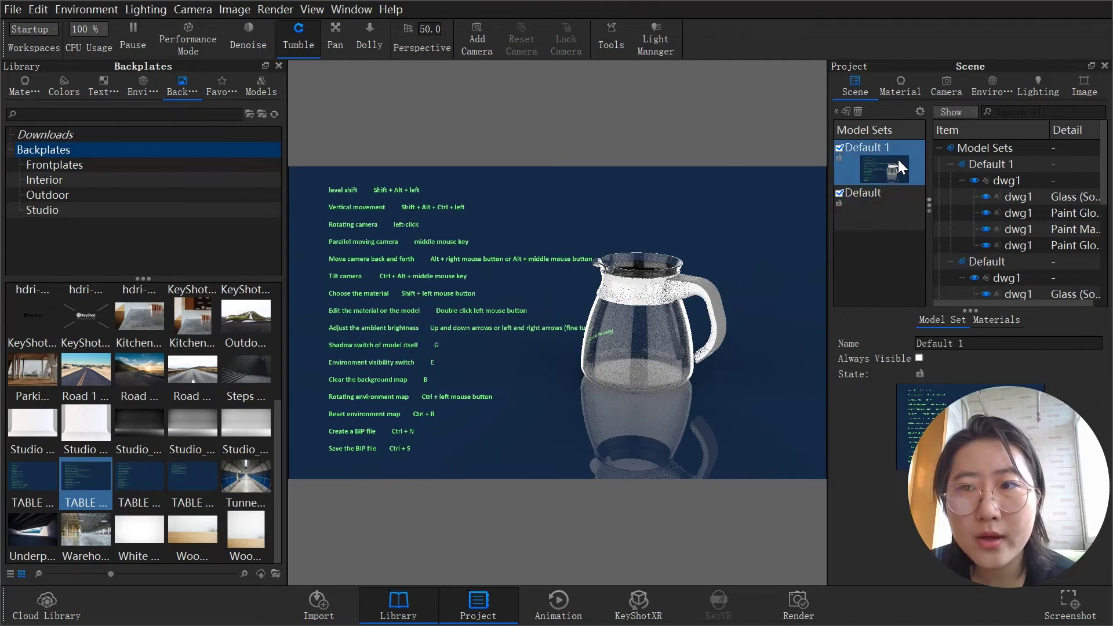
{"action": "mouse_move", "coordinate": [899, 160]}
{"action": "left_click", "coordinate": [996, 166]}
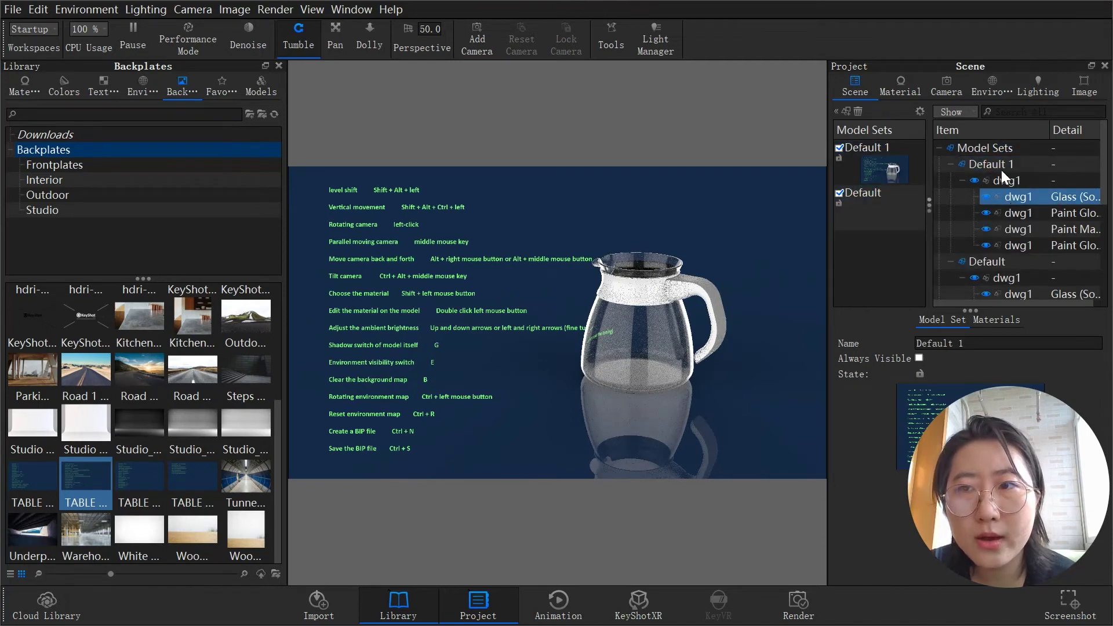
{"action": "right_click", "coordinate": [996, 165]}
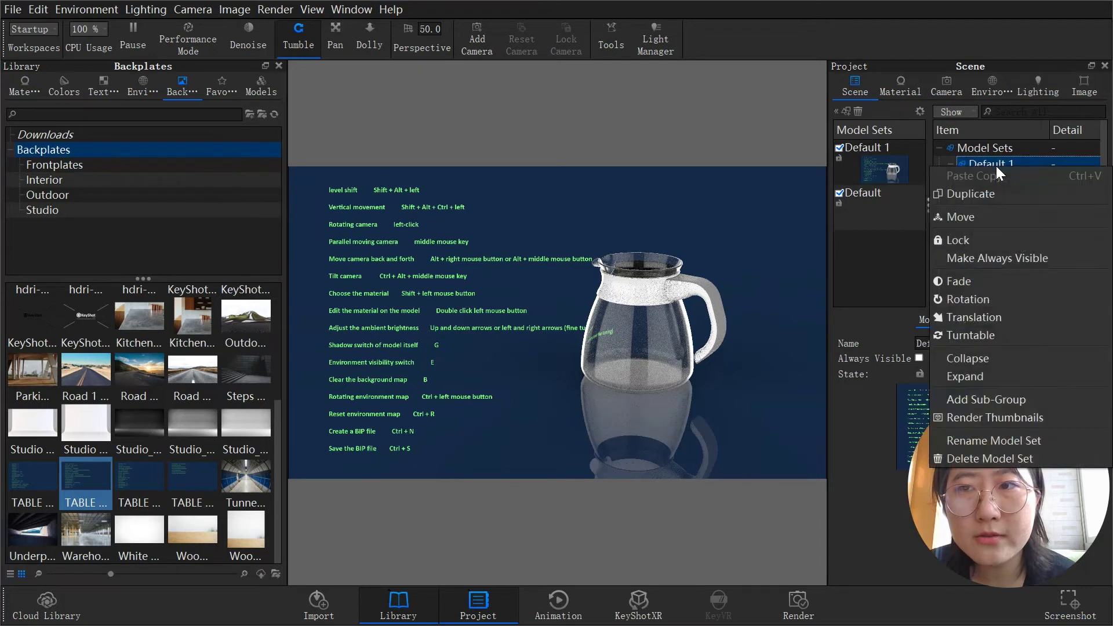
{"action": "left_click", "coordinate": [953, 216]}
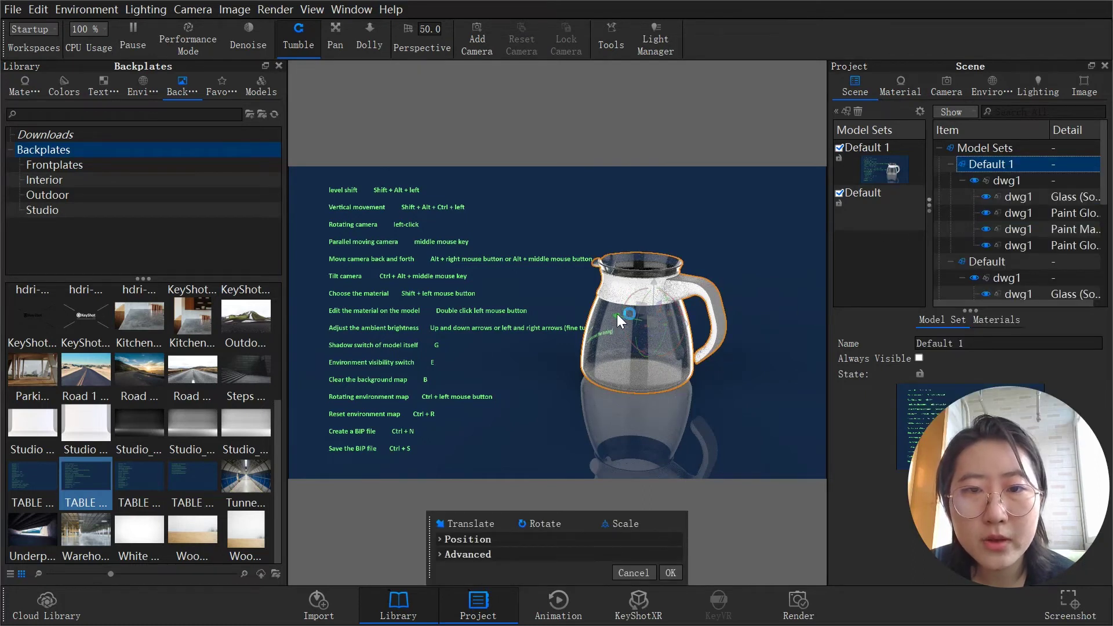
{"action": "left_click_drag", "start_coordinate": [617, 314], "coordinate": [477, 275]}
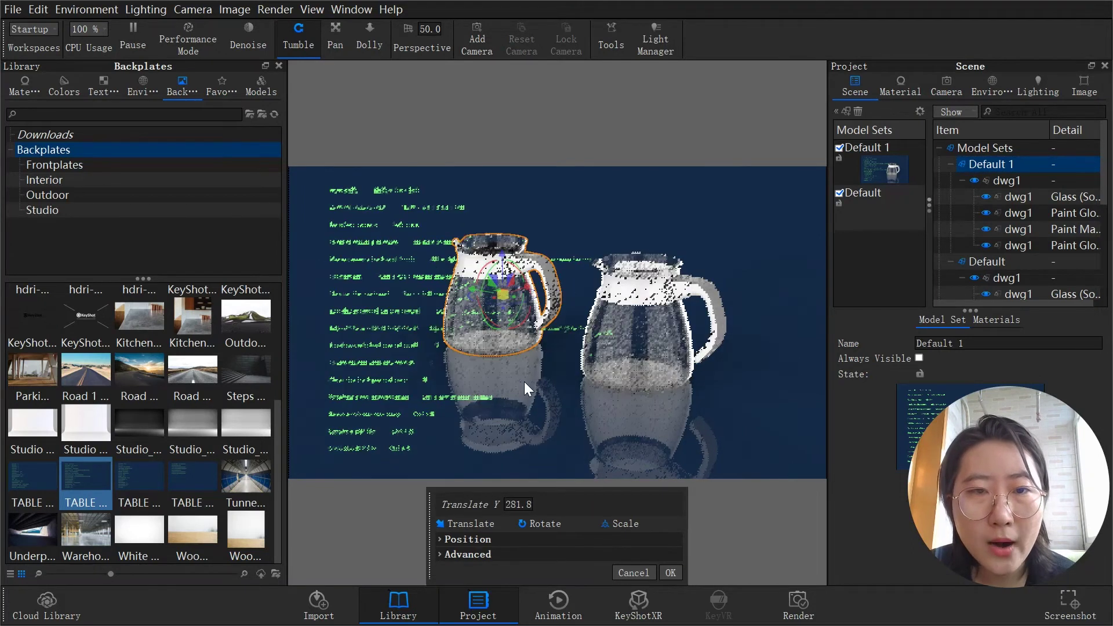
{"action": "left_click_drag", "start_coordinate": [618, 489], "coordinate": [735, 124]}
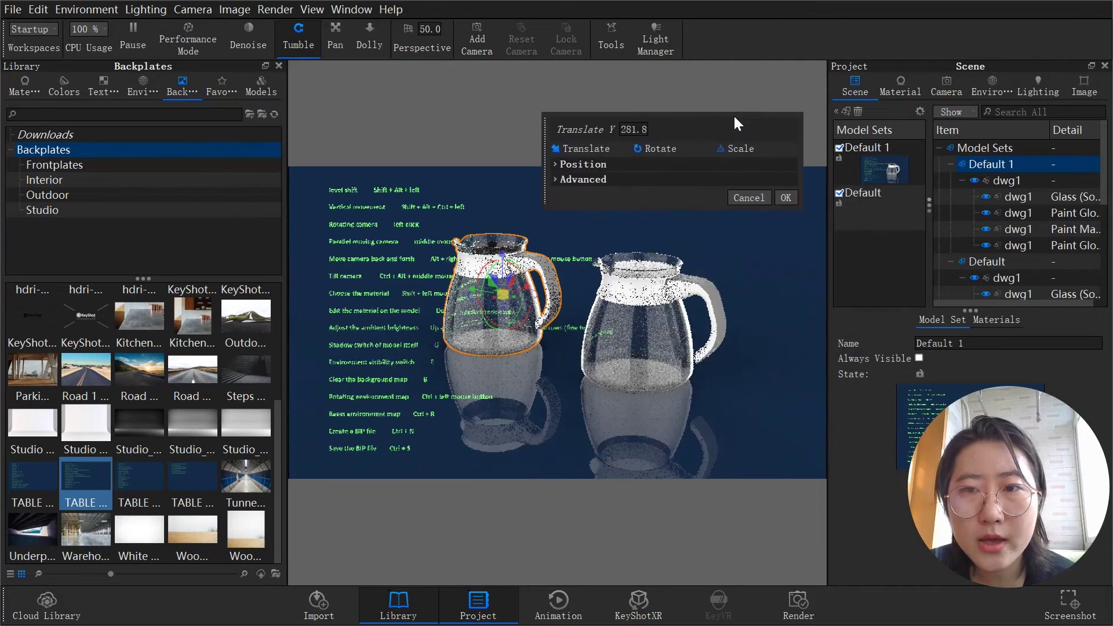
{"action": "left_click", "coordinate": [786, 198]}
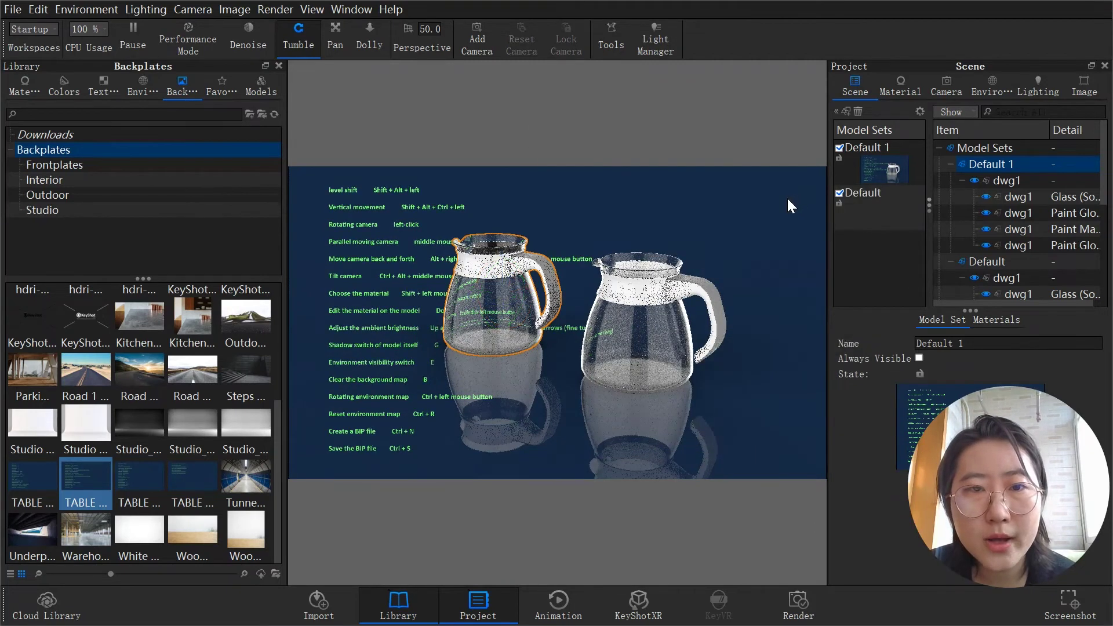
Step: Try an aluminum metal material on the glass bodies of both kettles and undo it
{"action": "left_click", "coordinate": [18, 91]}
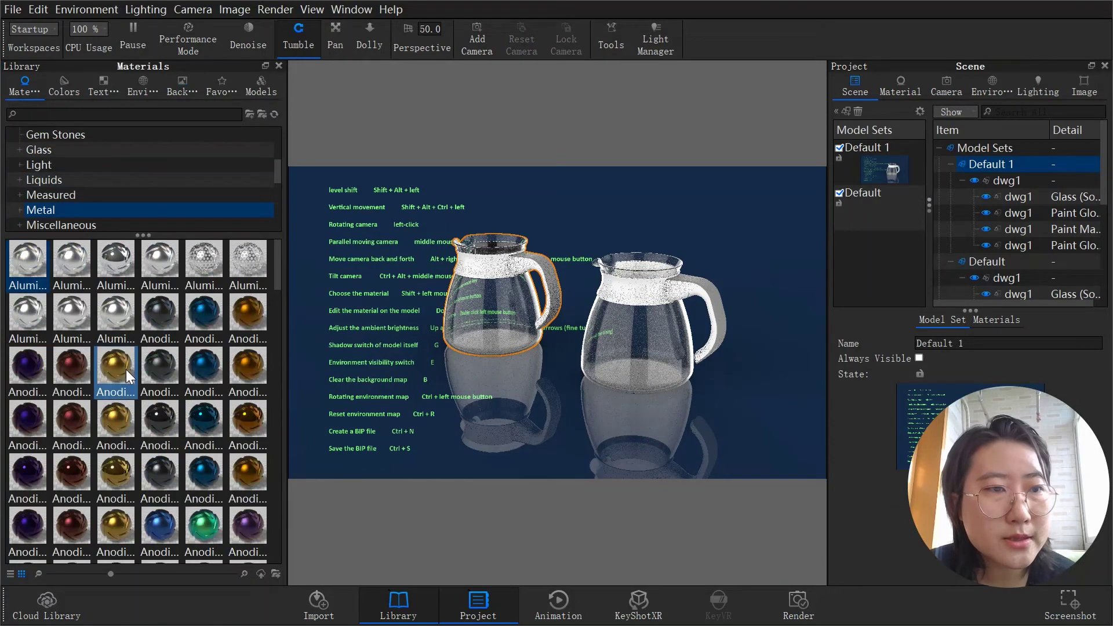
{"action": "left_click_drag", "start_coordinate": [75, 261], "coordinate": [637, 334]}
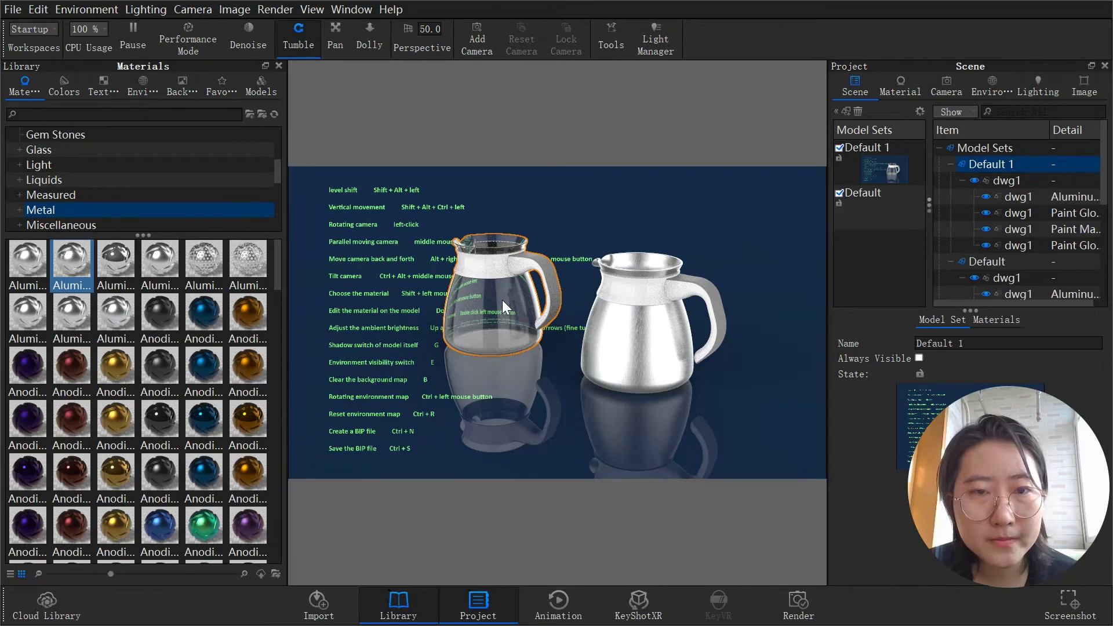
{"action": "right_click", "coordinate": [502, 299], "text": "shift"}
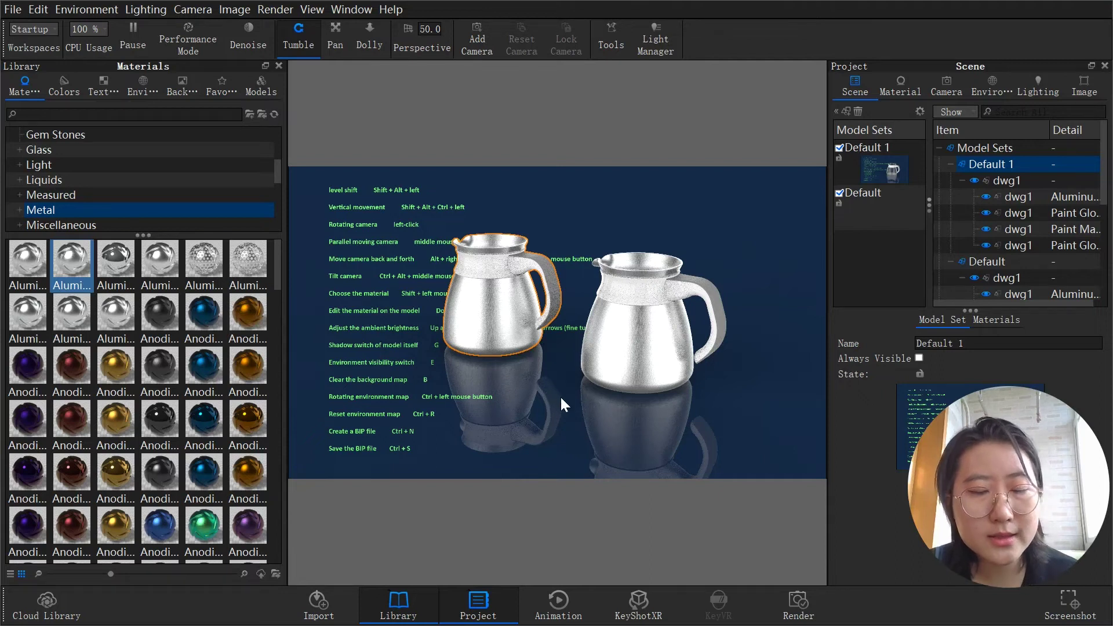
{"action": "key", "text": "ctrl+z"}
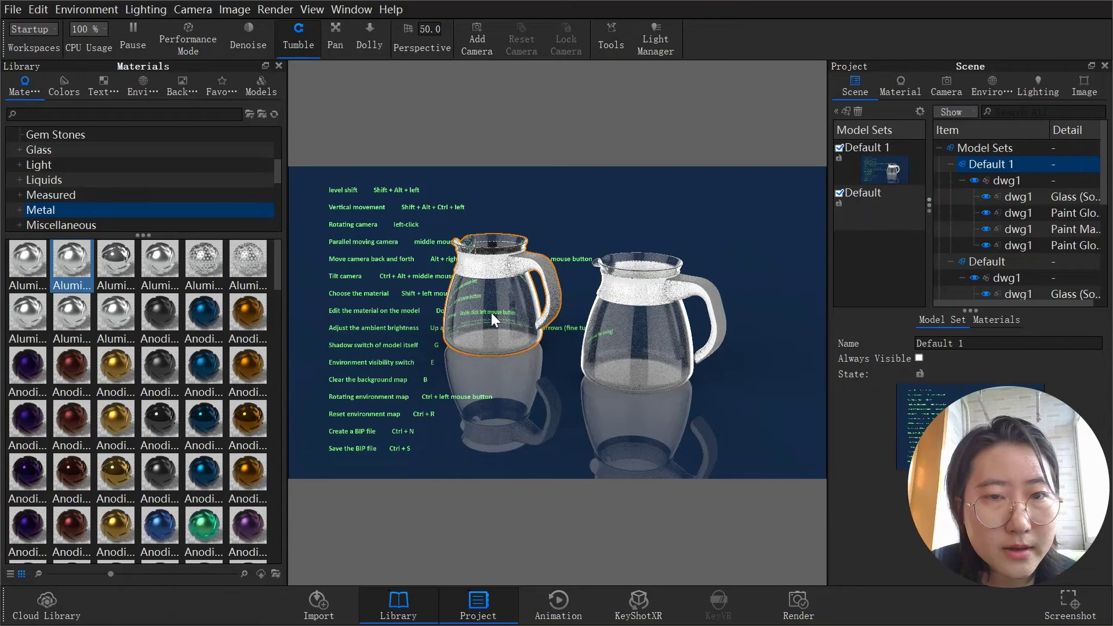
Step: Move the duplicate kettle model about -534 along Y to the other side of the original, clear of the shortcut list
{"action": "right_click", "coordinate": [486, 278]}
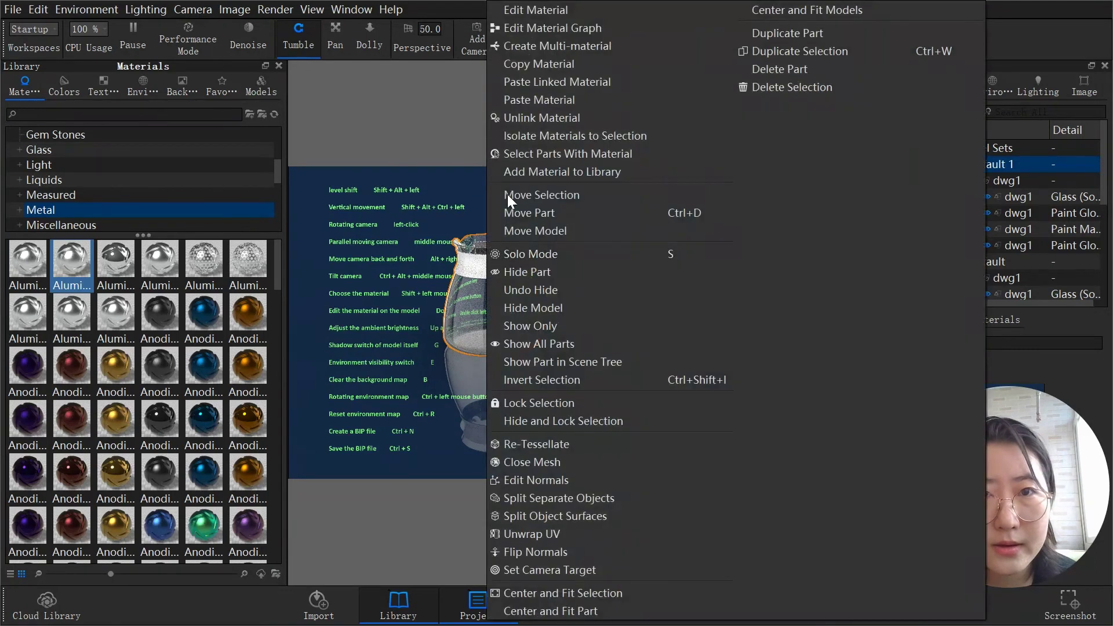
{"action": "left_click", "coordinate": [525, 230]}
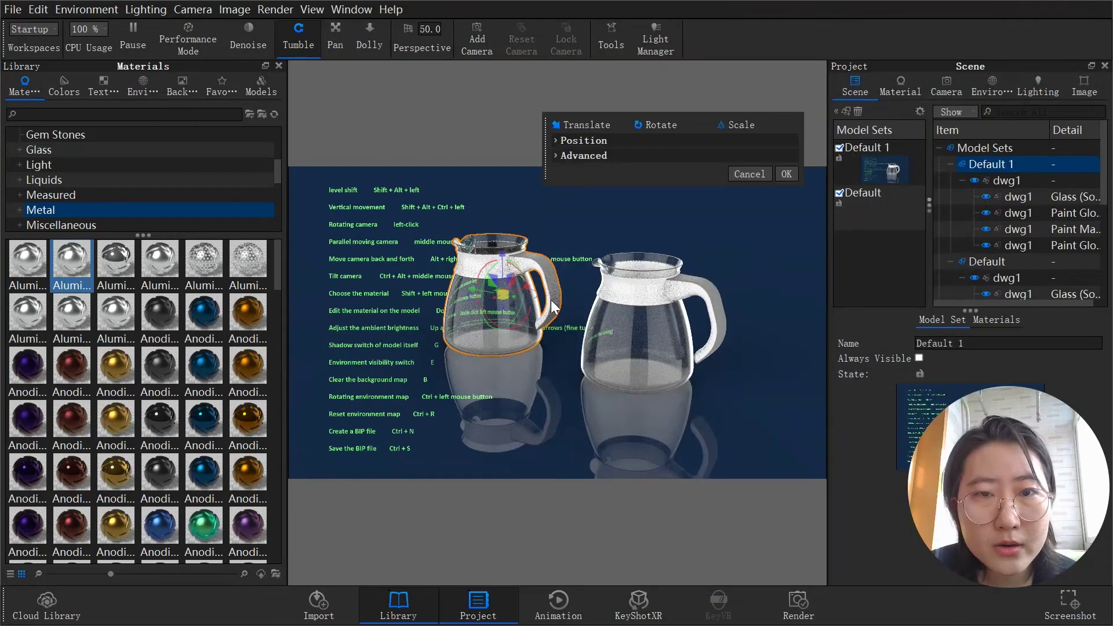
{"action": "left_click_drag", "start_coordinate": [480, 285], "coordinate": [760, 404]}
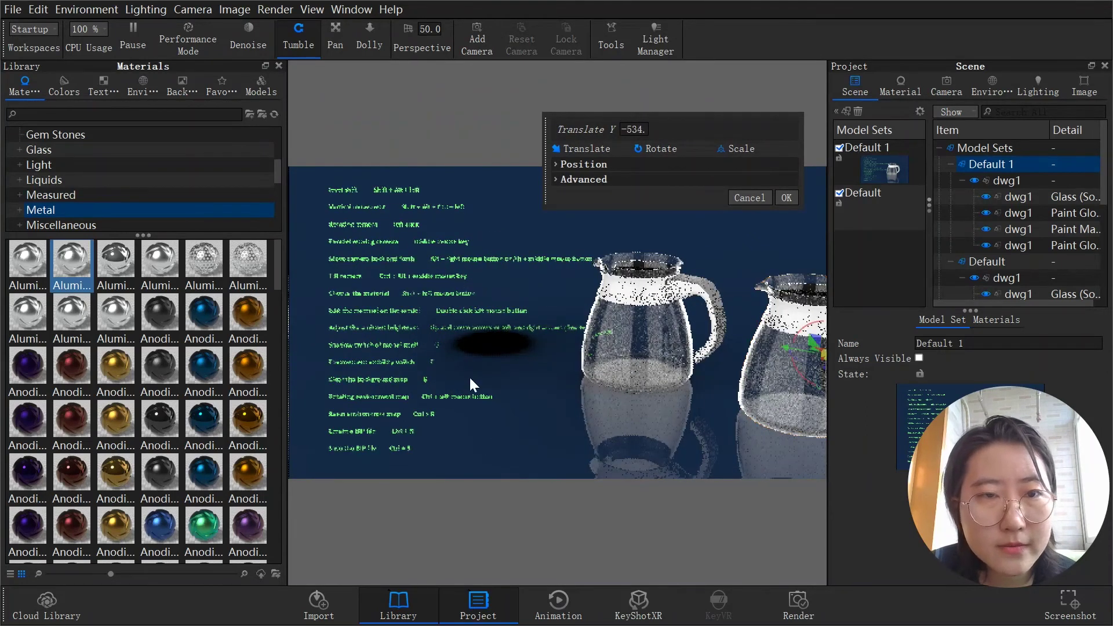
{"action": "left_click", "coordinate": [782, 197]}
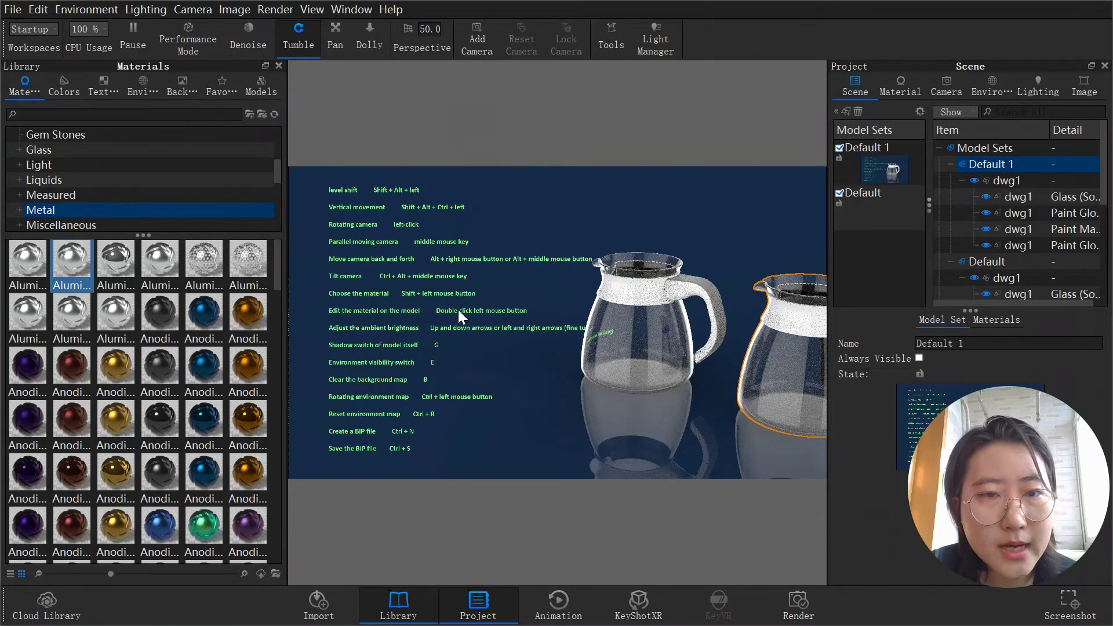
Step: Edit the original kettle's glass material and set its transmission color to red #FF4848
{"action": "left_click", "coordinate": [621, 320]}
{"action": "double_click", "coordinate": [618, 320]}
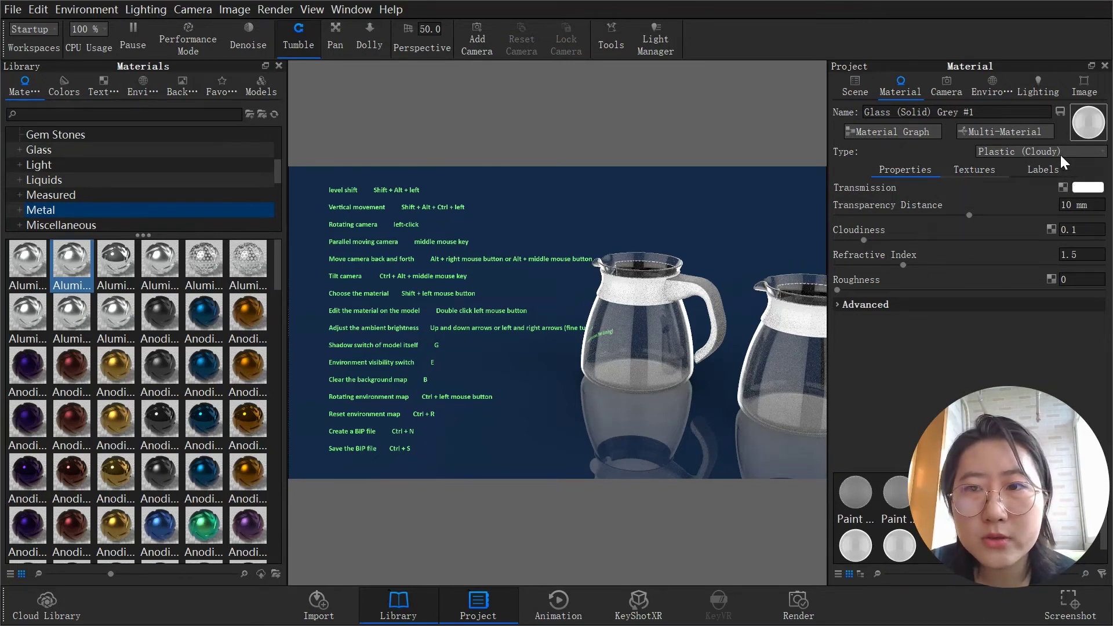
{"action": "left_click", "coordinate": [1084, 187]}
{"action": "left_click_drag", "start_coordinate": [999, 132], "coordinate": [1001, 93]}
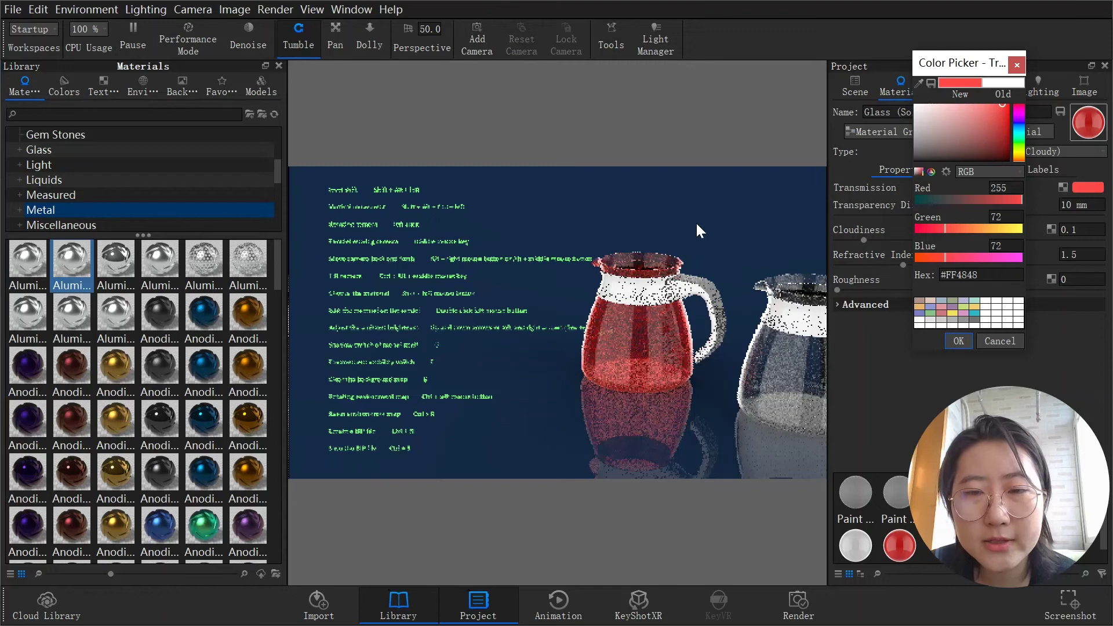
{"action": "left_click", "coordinate": [959, 341]}
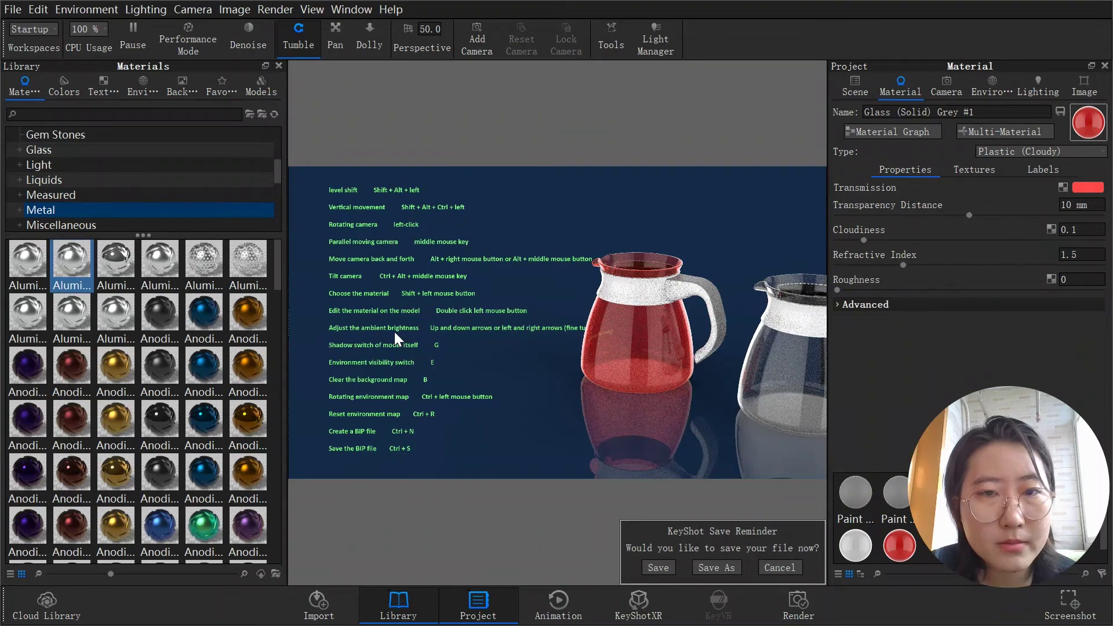
Step: Brighten the environment lighting, dim it again, and turn off the ground reflections beneath the kettles
{"action": "left_click", "coordinate": [609, 329]}
{"action": "left_click_drag", "start_coordinate": [609, 330], "coordinate": [655, 366]}
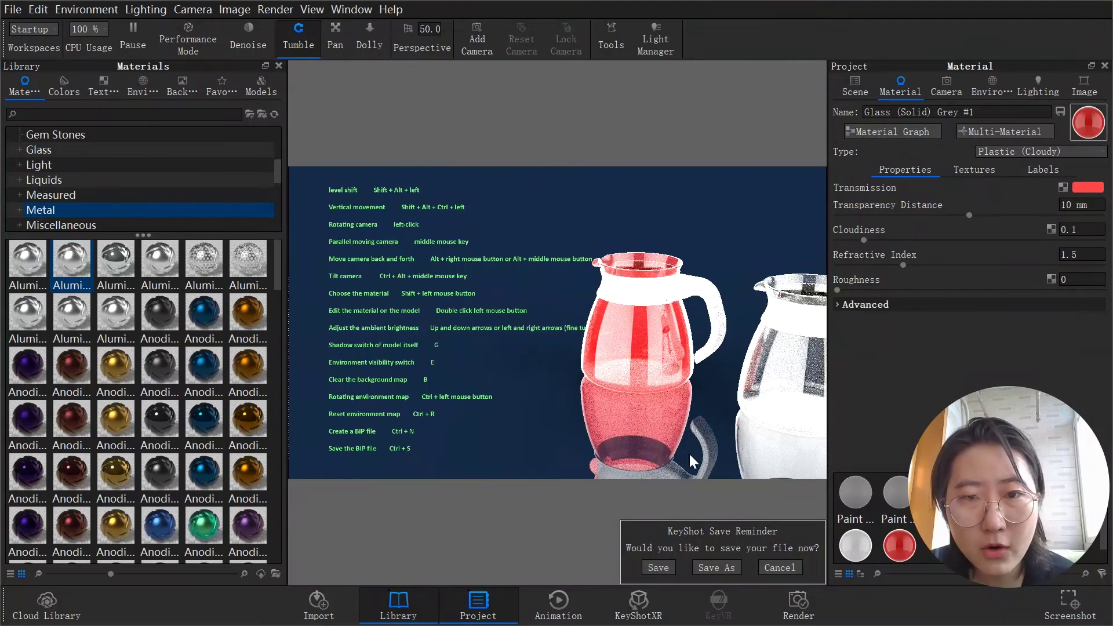
{"action": "left_click", "coordinate": [606, 351]}
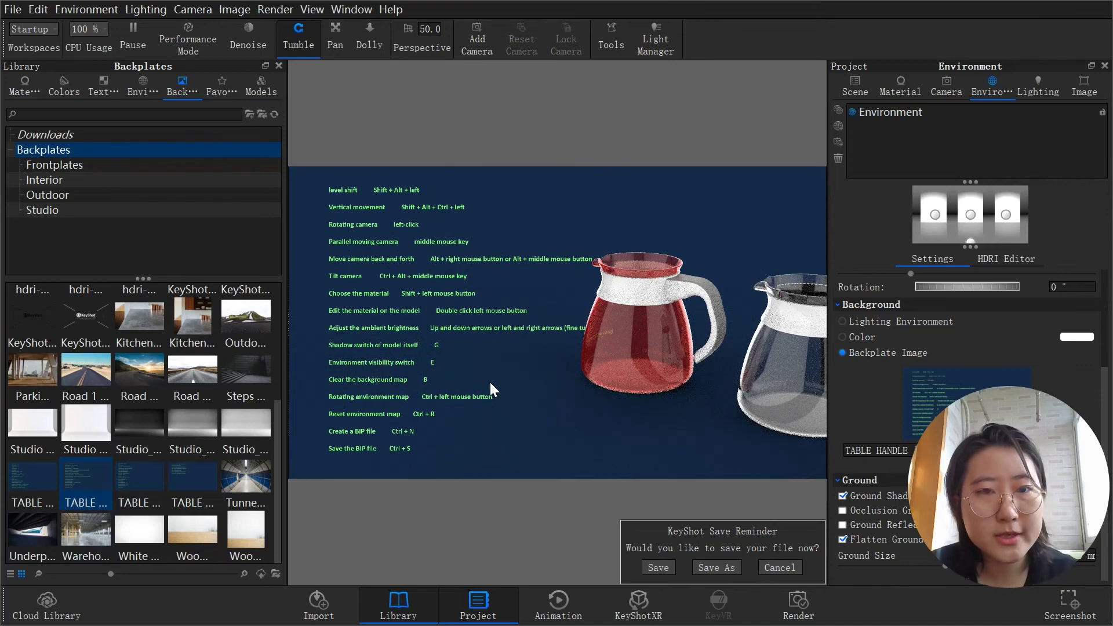
Step: Switch the background to the lighting environment and reapply the TABLE HANDLE backplate image
{"action": "key", "text": "b"}
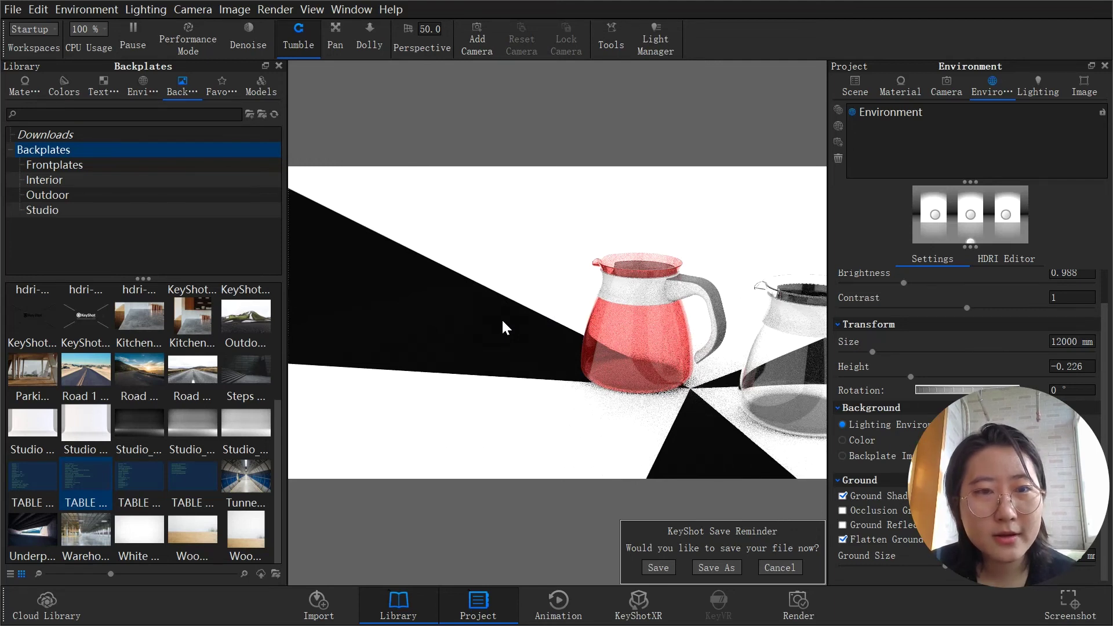
{"action": "left_click_drag", "start_coordinate": [95, 486], "coordinate": [458, 313]}
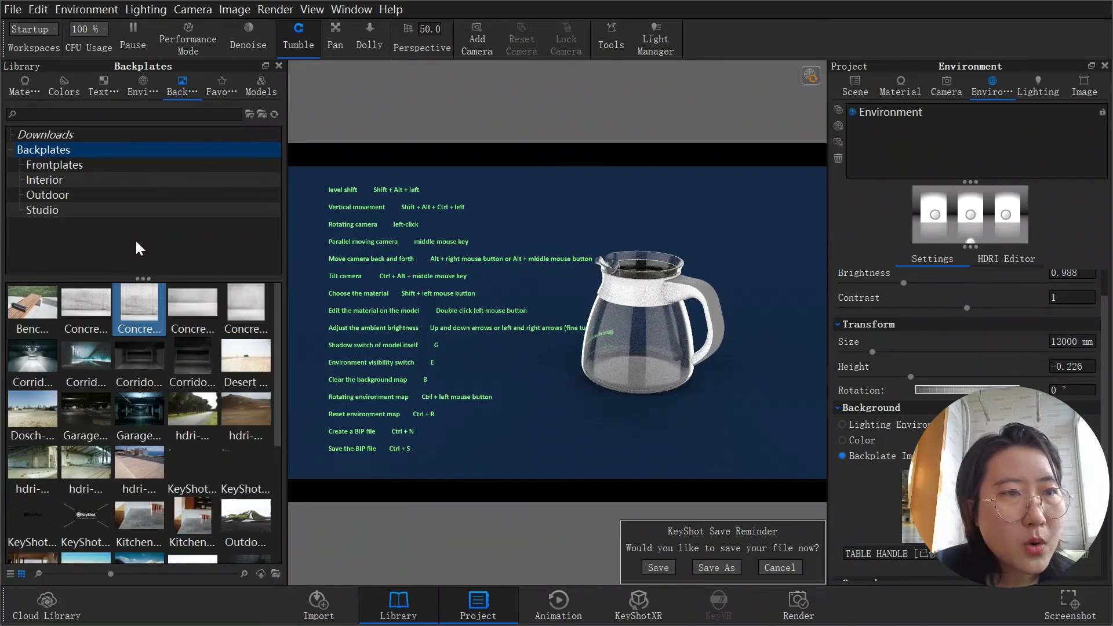
Step: Light the scene with the Aversis_Village-lawn_3k environment and rotate it to 157°
{"action": "left_click", "coordinate": [131, 97]}
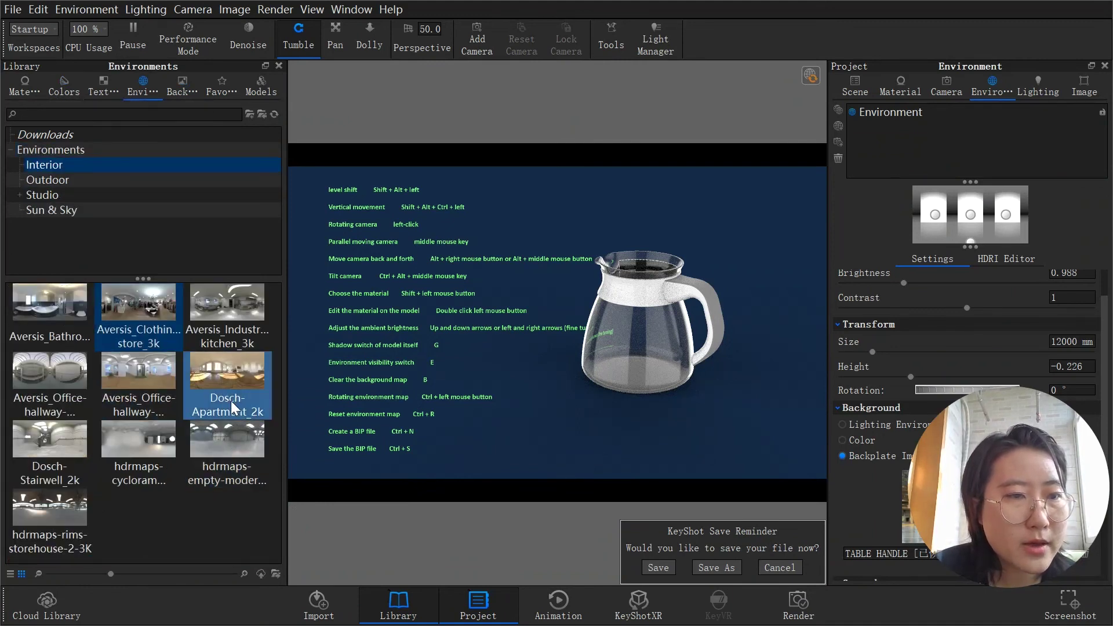
{"action": "left_click", "coordinate": [61, 138]}
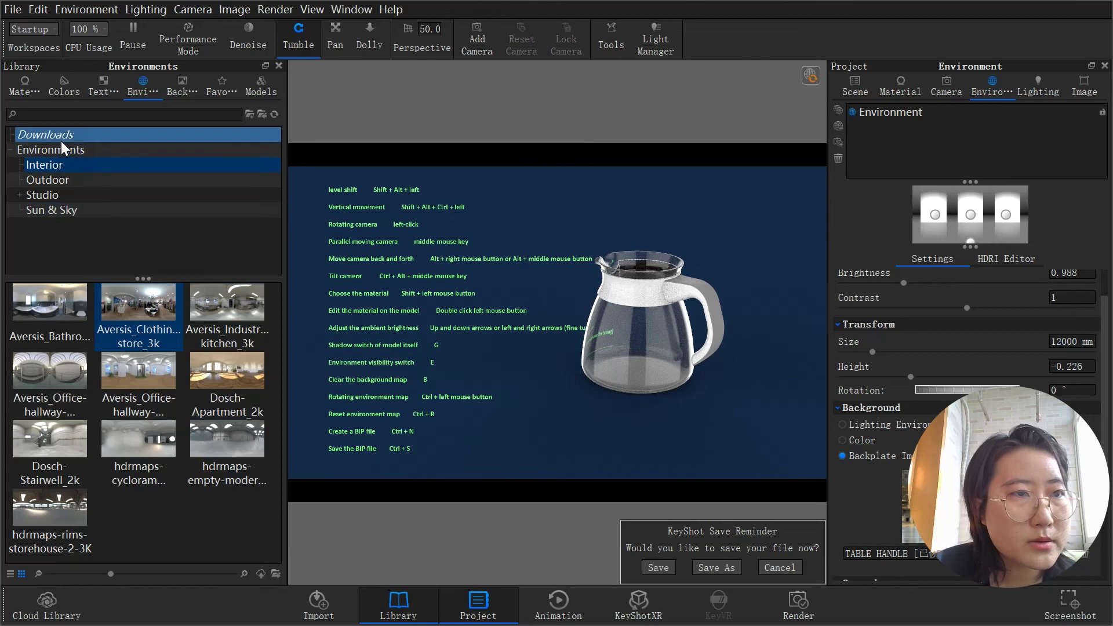
{"action": "left_click", "coordinate": [69, 150]}
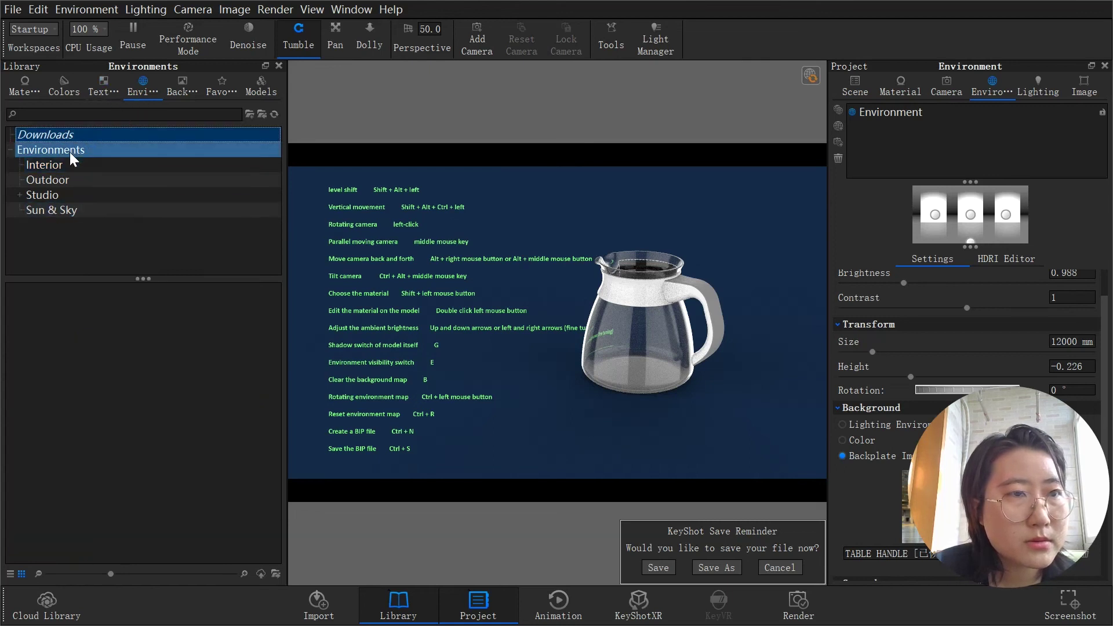
{"action": "left_click_drag", "start_coordinate": [50, 310], "coordinate": [512, 349]}
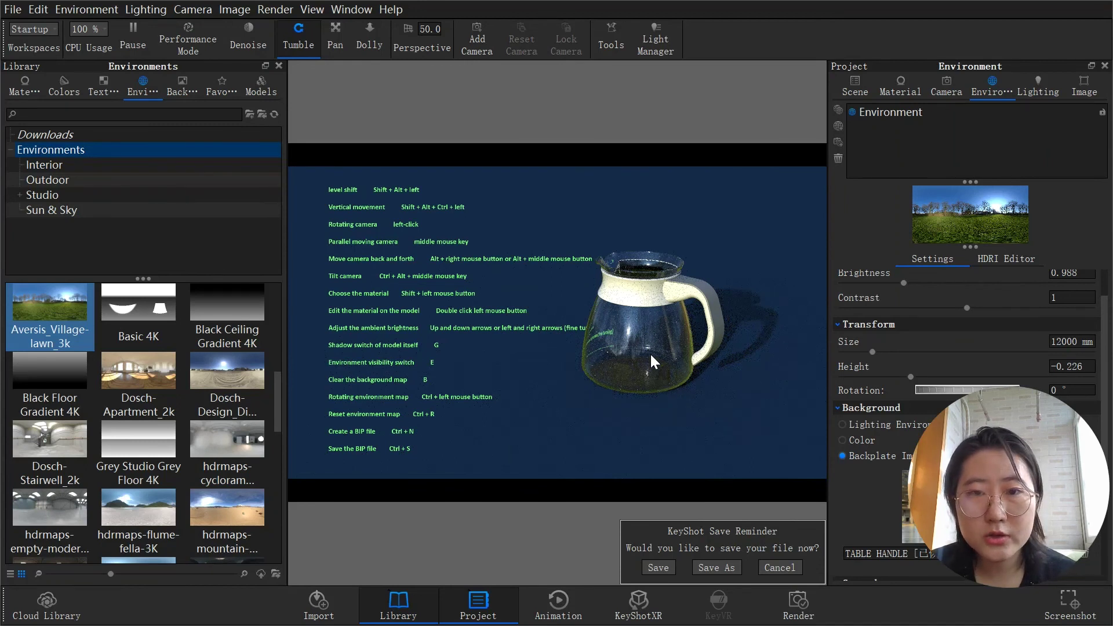
{"action": "left_click_drag", "start_coordinate": [654, 355], "coordinate": [547, 417], "text": "ctrl"}
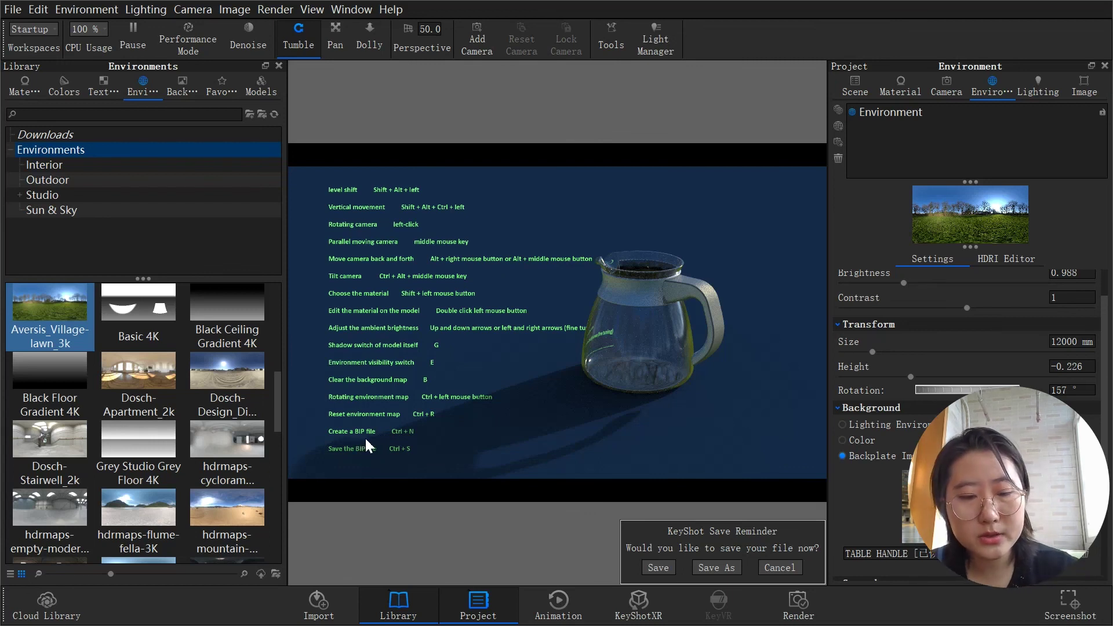
Step: Start creating a new scene file and cancel at the request to save changes
{"action": "key", "text": "ctrl+n"}
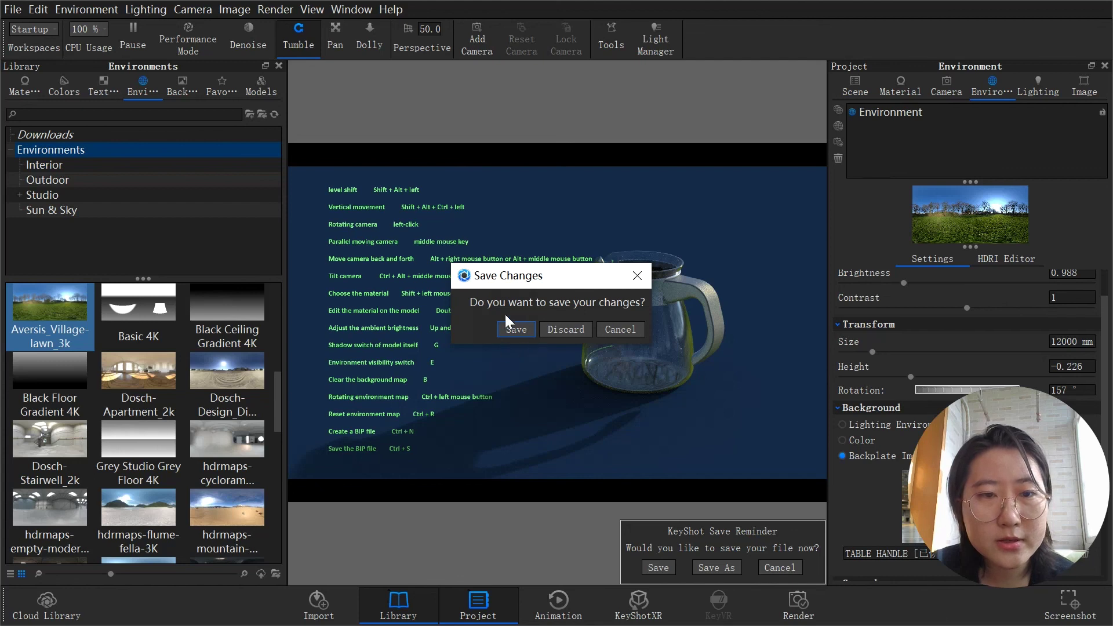
{"action": "left_click", "coordinate": [637, 277]}
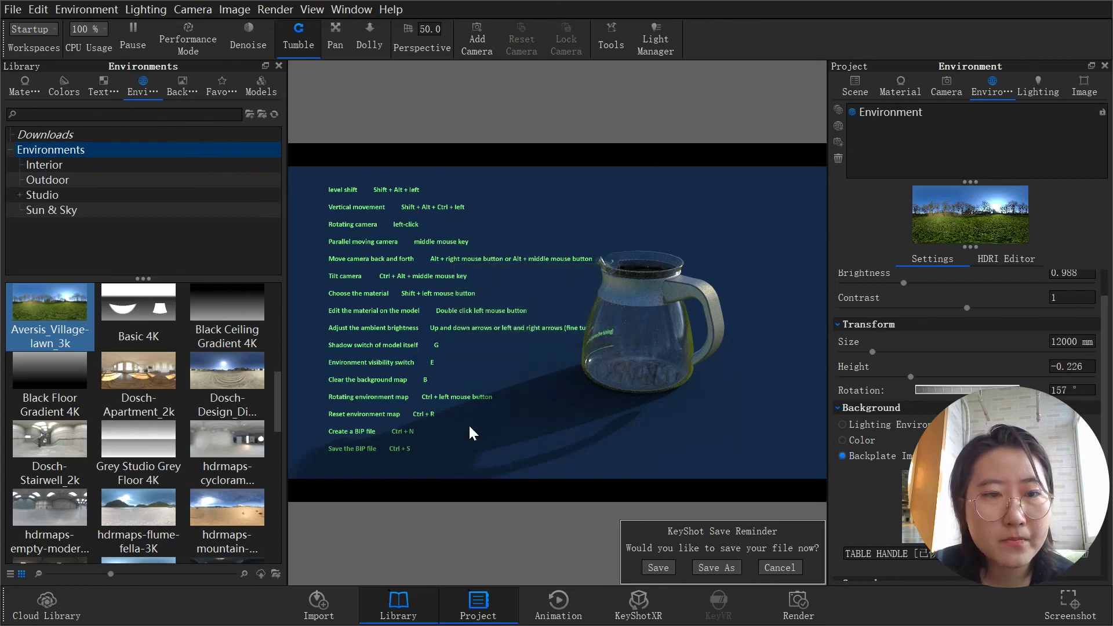